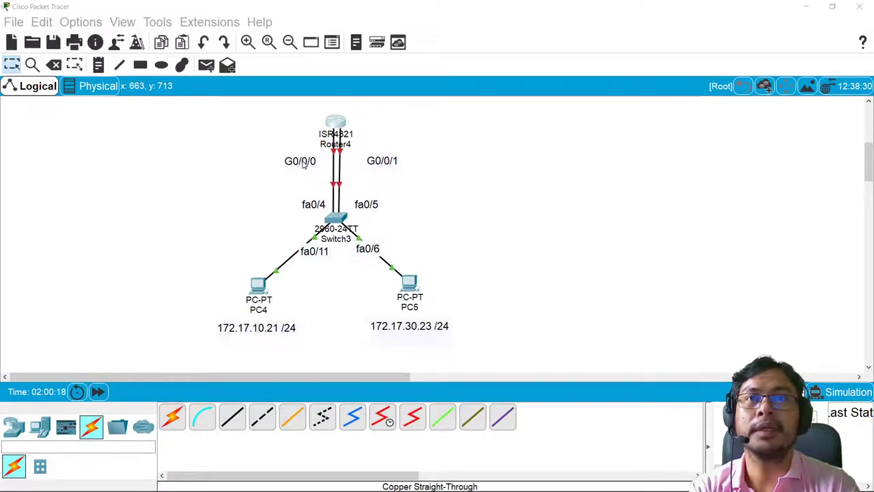
Move the G0/0/0 and G0/0/1 labels up beside the router links and nudge the fa0/4 and fa0/5 labels
left_click_drag(306, 163, 305, 145)
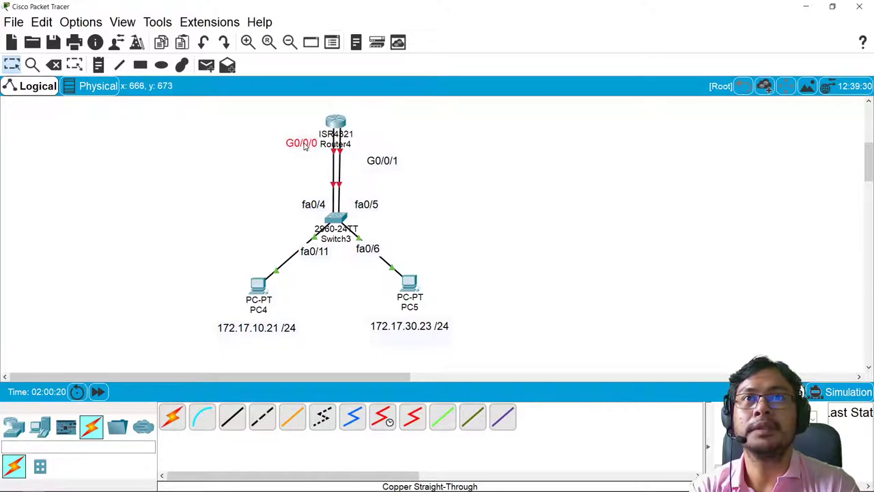
left_click_drag(382, 162, 379, 146)
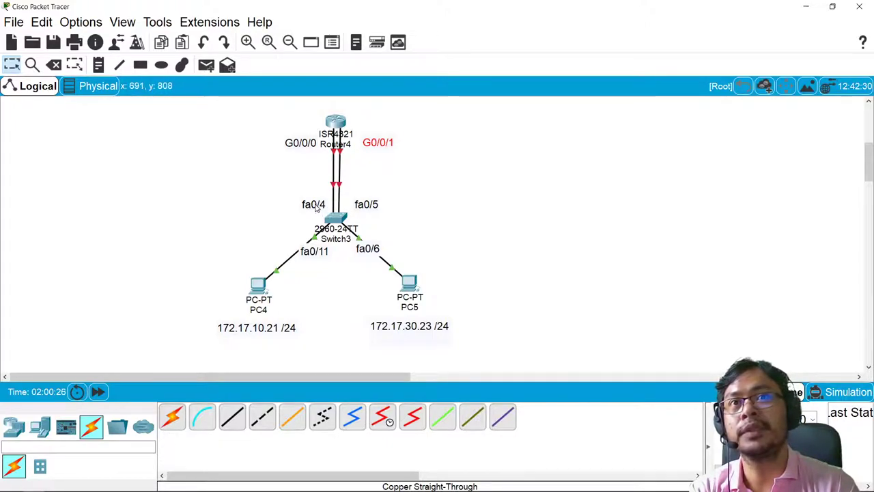
left_click_drag(316, 208, 317, 210)
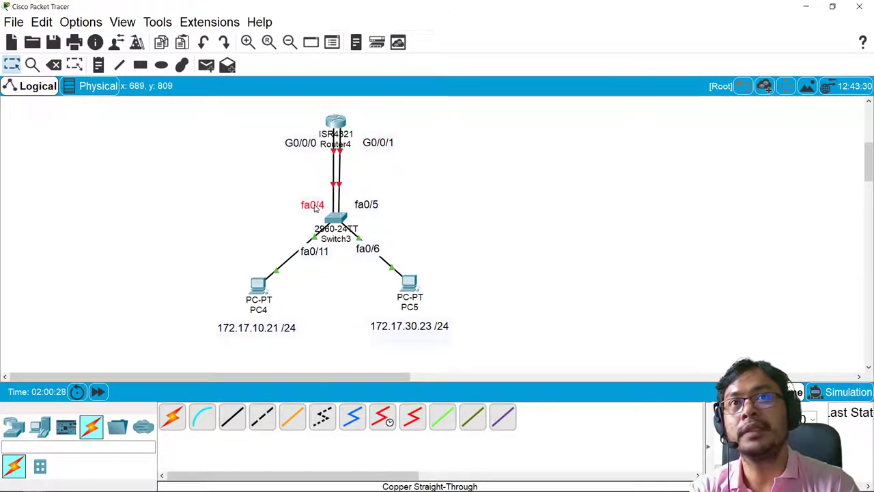
left_click_drag(377, 205, 374, 207)
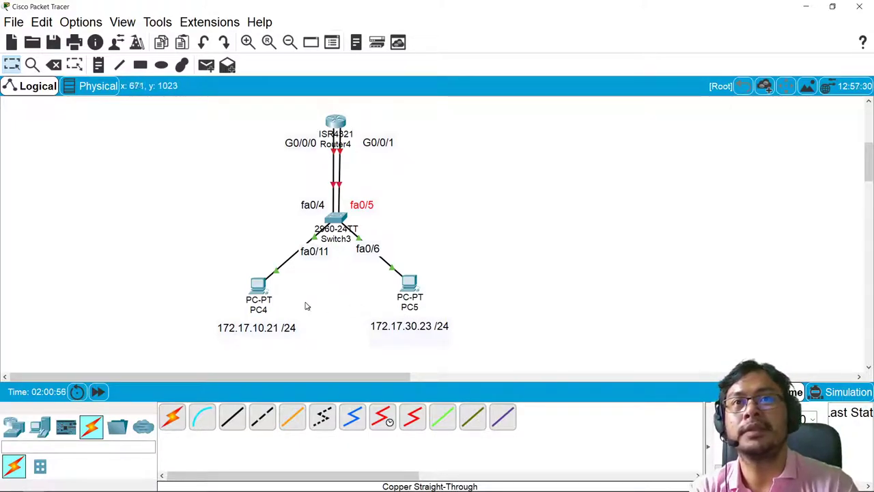
Open PC4's IP Configuration under its Desktop applications
left_click(258, 286)
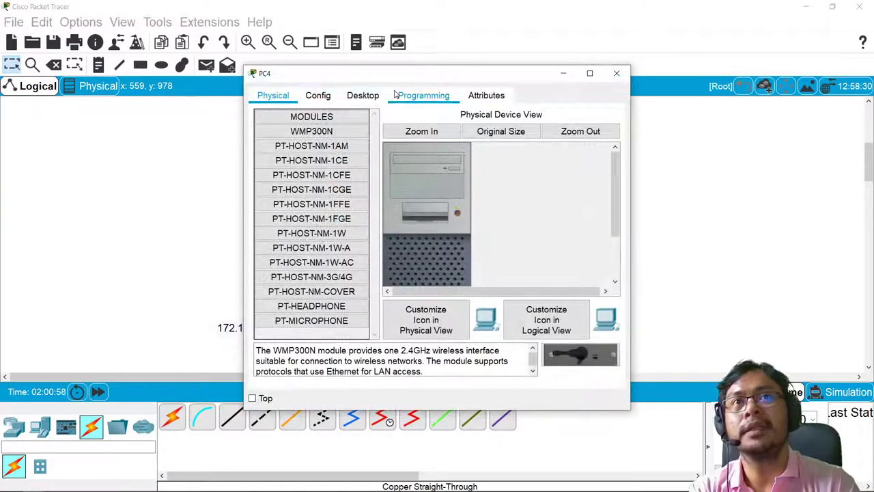
left_click_drag(417, 74, 641, 46)
left_click(292, 73)
left_click(543, 62)
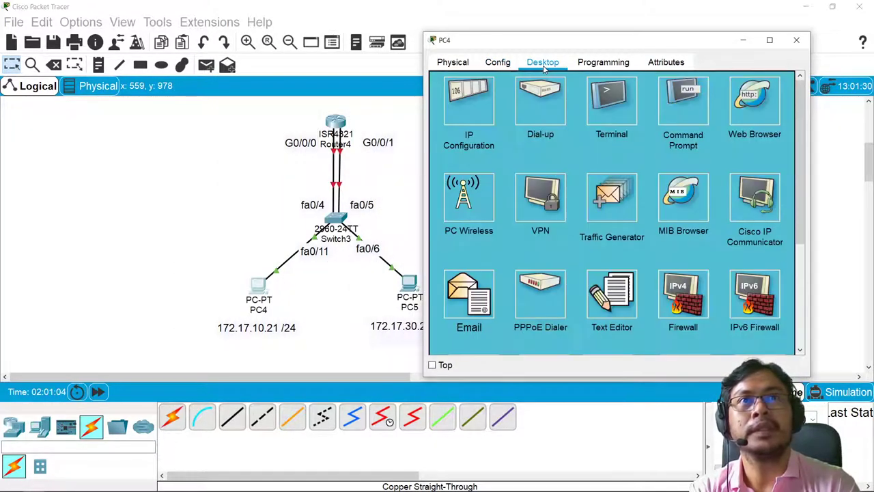
left_click(476, 101)
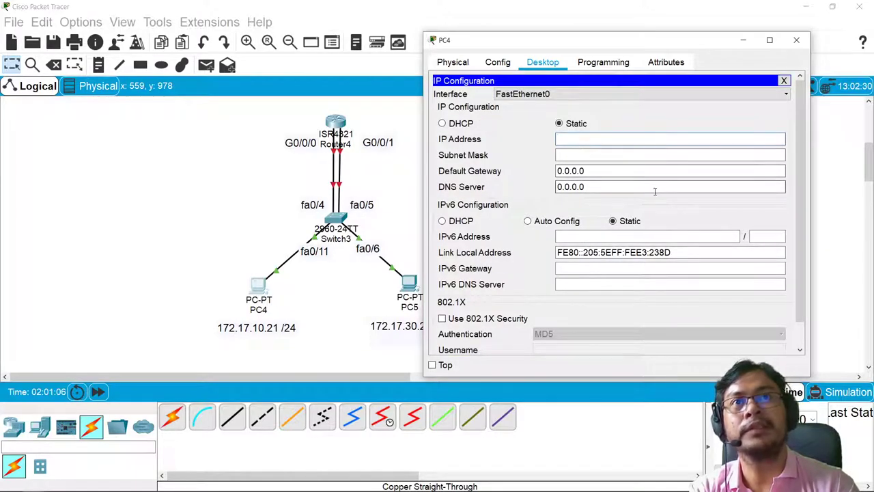
Give PC4 static IP 172.17.10.21, mask 255.255.255.0 and gateway 172.17.10.1
type("172.17.10.21")
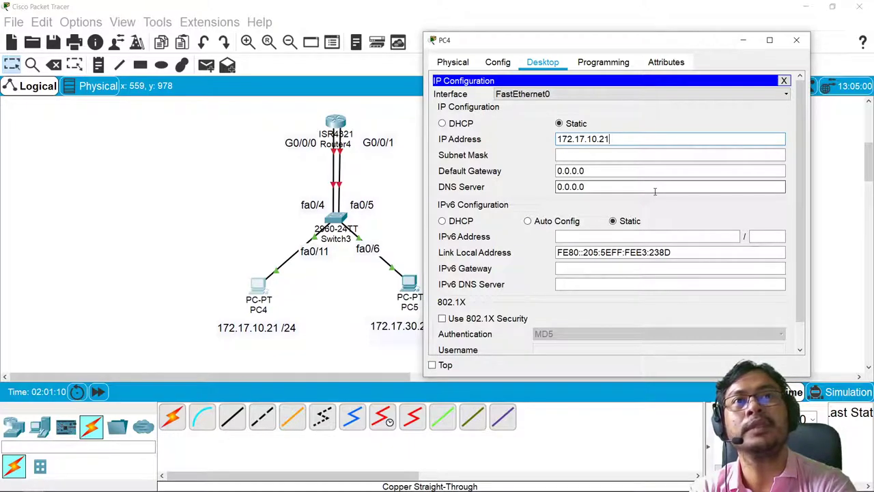
key("Tab")
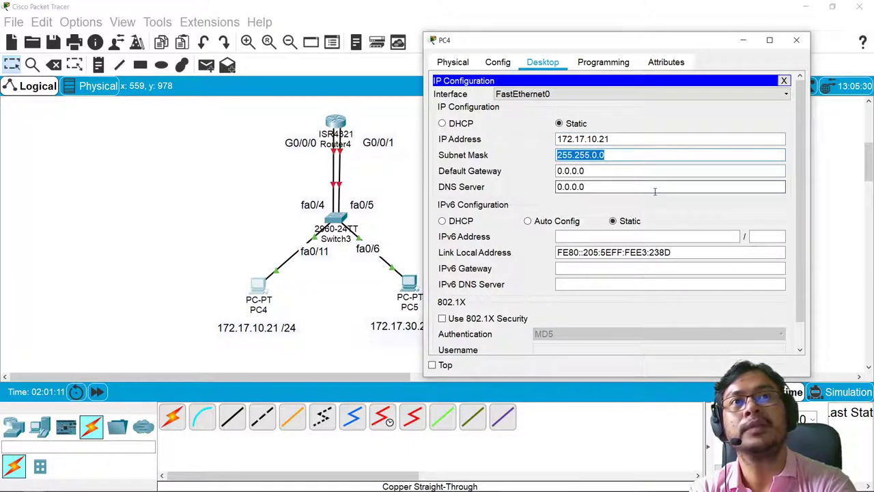
key("End")
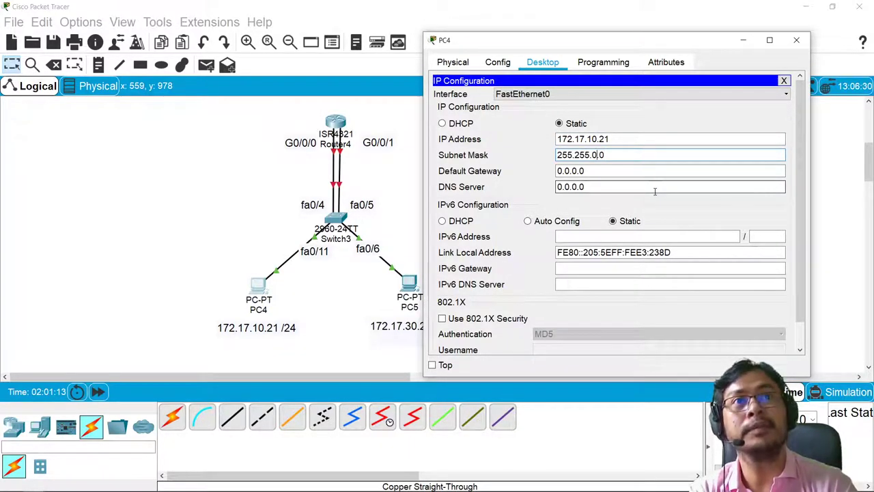
key("BackSpace")
type("25")
key("BackSpace")
key("BackSpace")
type("5.")
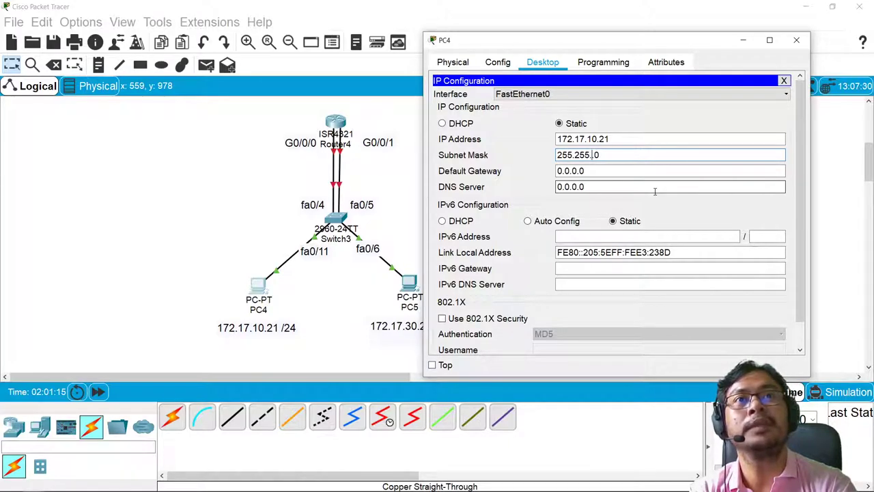
type("255.")
left_click_drag(616, 154, 539, 158)
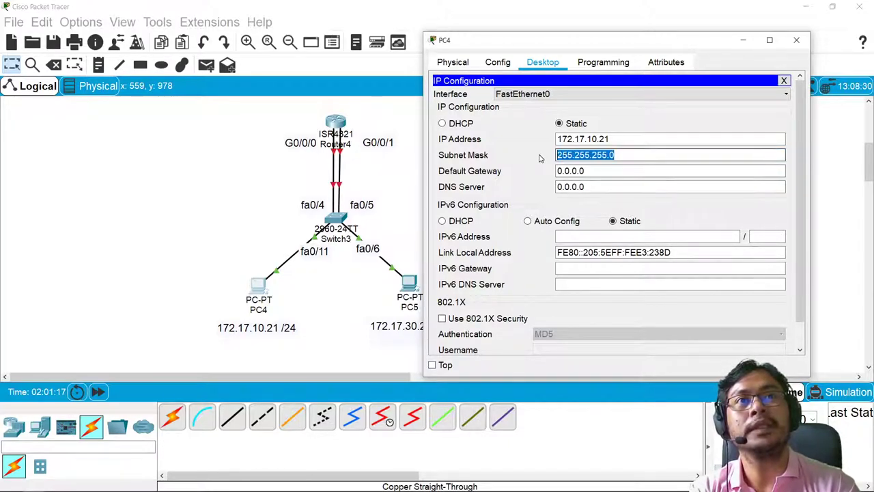
key("Tab")
type("1")
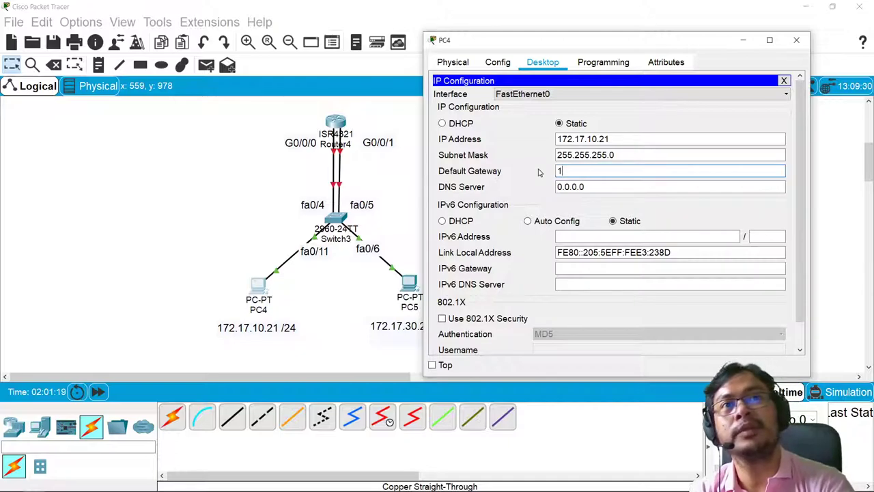
type("72.17.10.1")
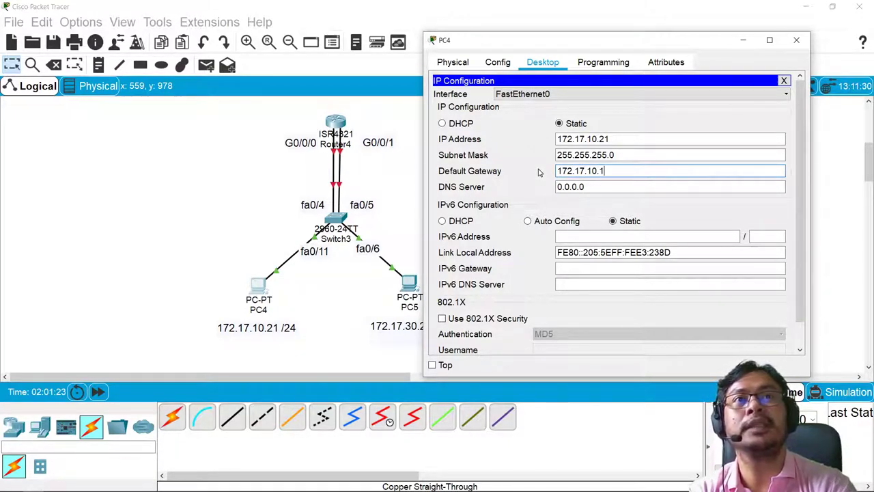
left_click(655, 158)
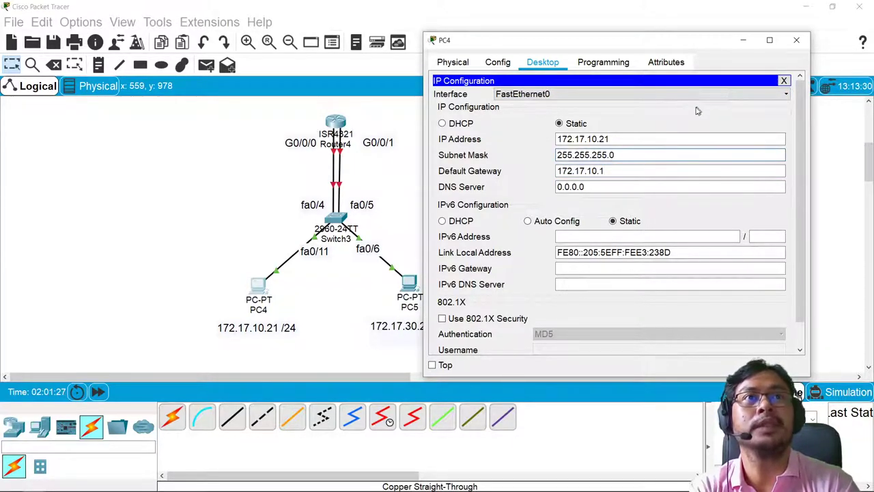
Close PC4's window and open PC5's Desktop IP Configuration
left_click(794, 40)
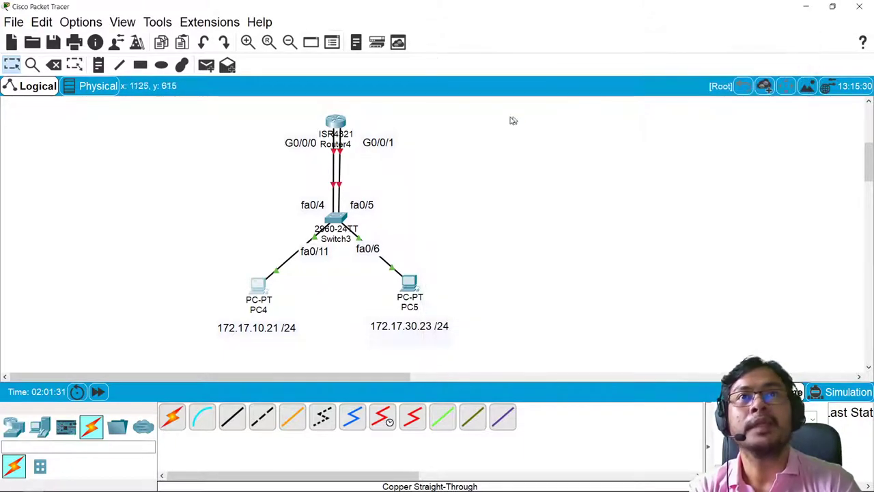
left_click(413, 283)
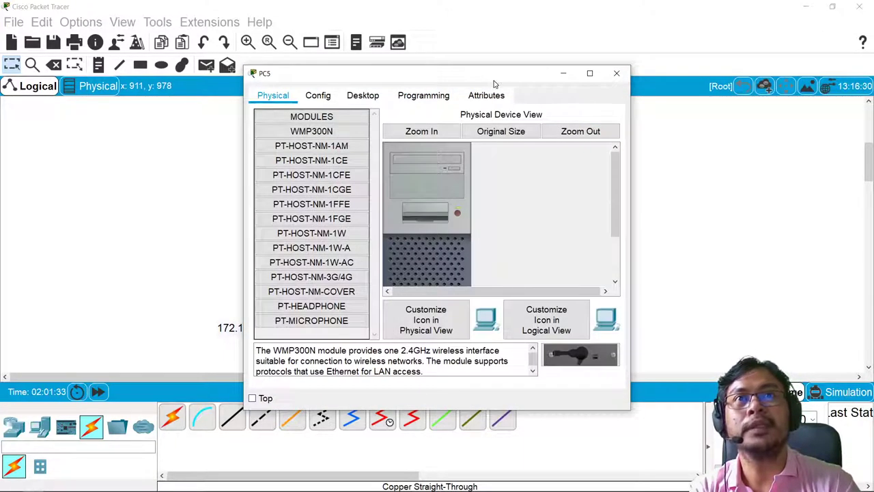
left_click_drag(494, 83, 710, 63)
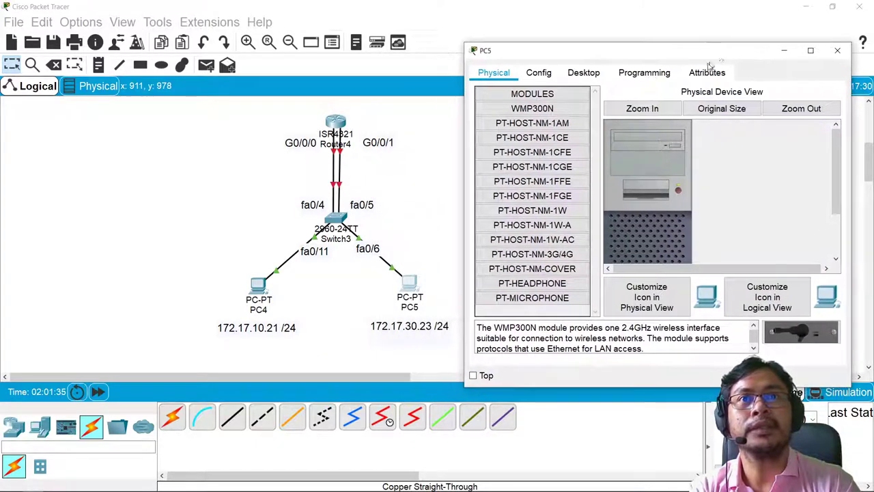
left_click(584, 72)
left_click(512, 109)
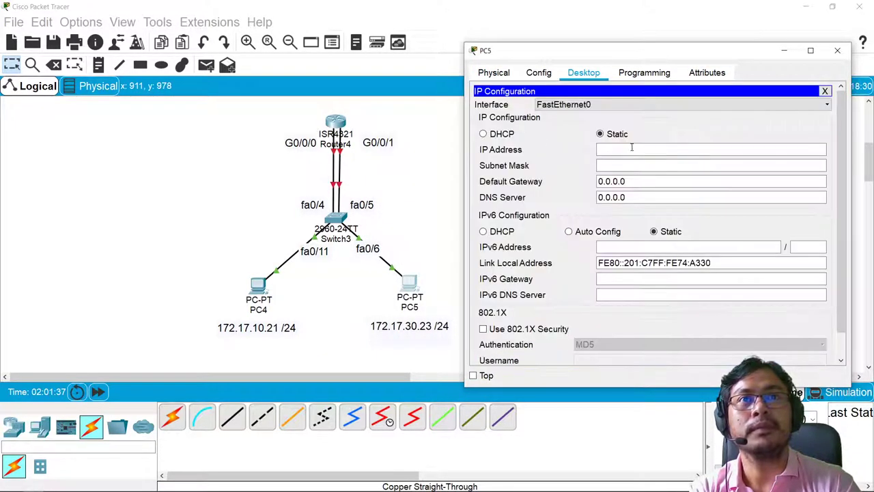
Give PC5 IP 172.17.30.23, mask 255.255.255.0 and gateway 172.17.30.1, then close its window
left_click(632, 148)
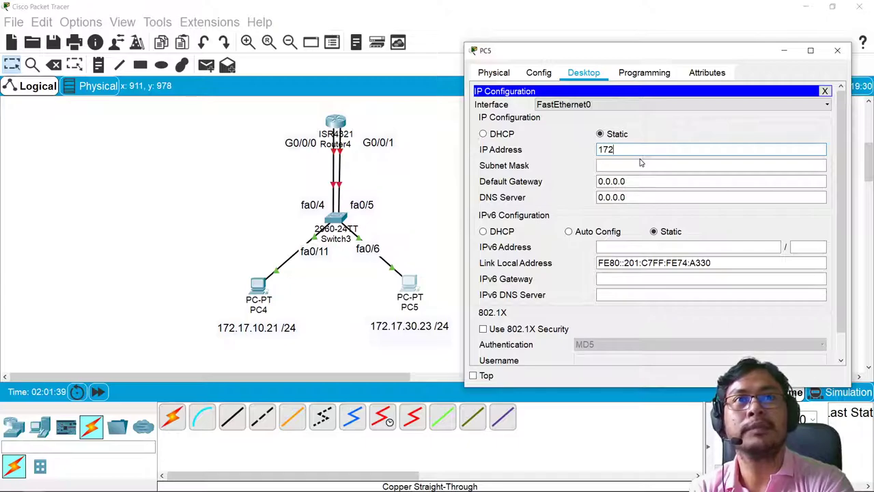
type("172.17.30.23")
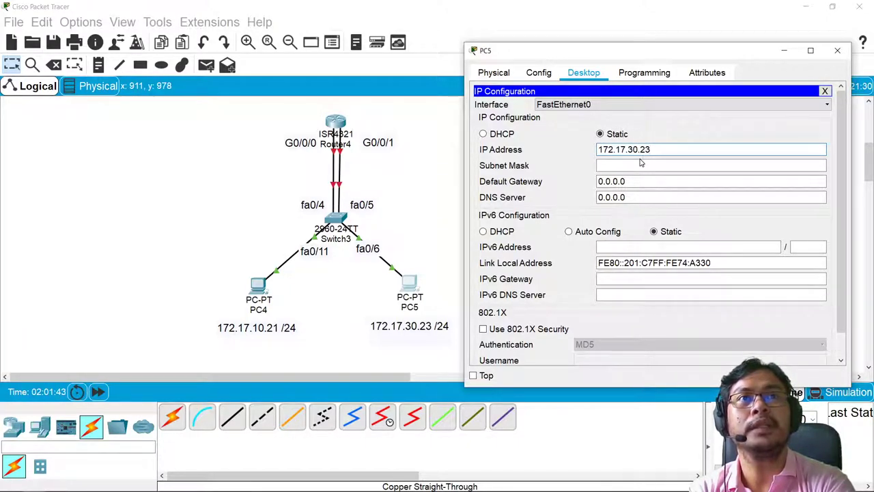
left_click(640, 164)
type("255.255.255.0")
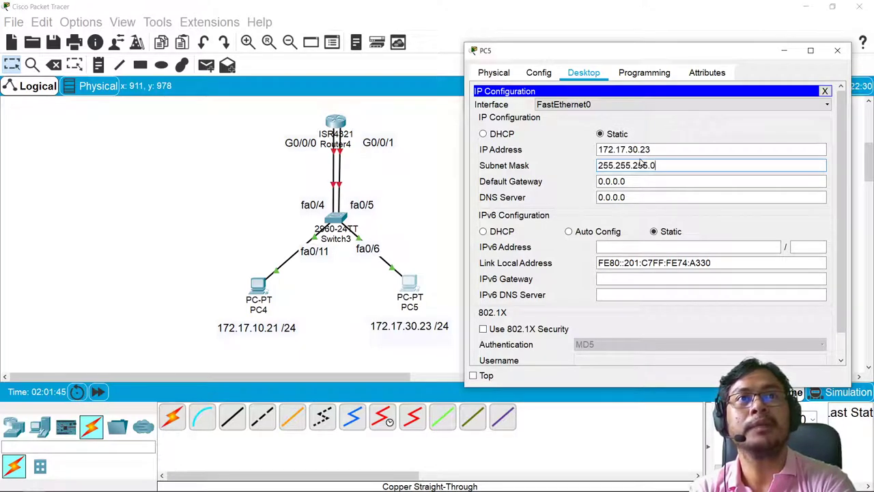
key("Tab")
type("17")
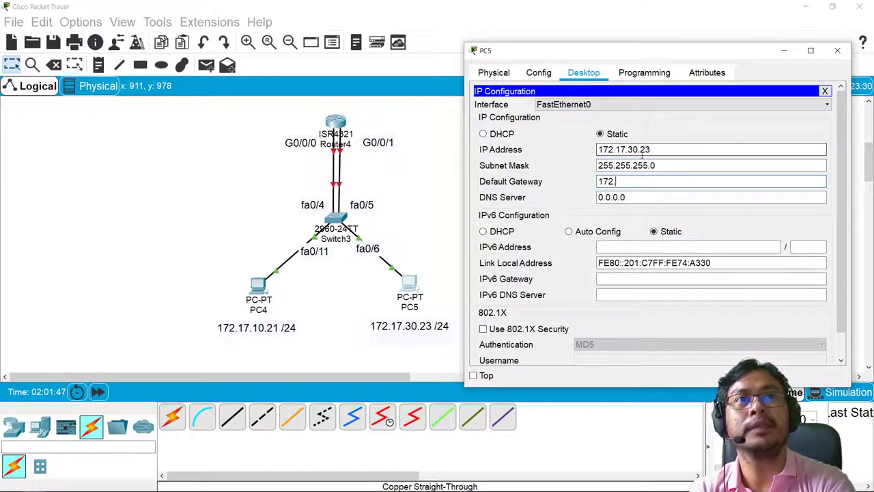
type("2.17.30.1")
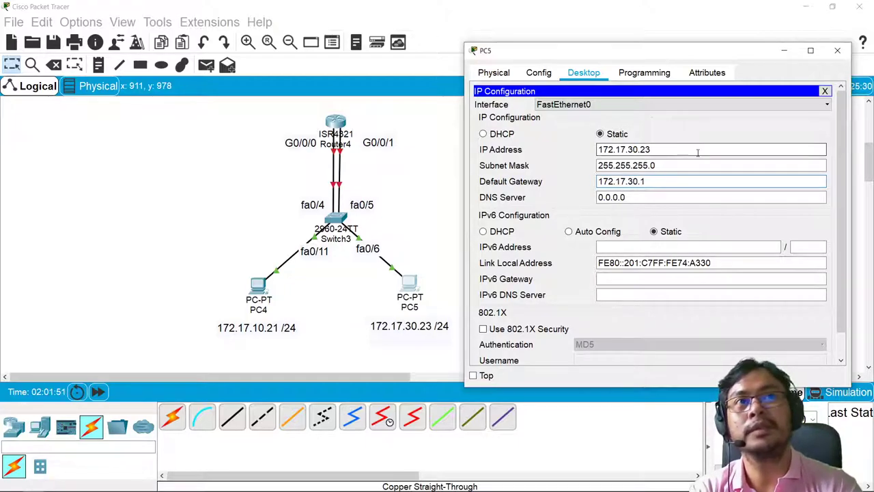
left_click(837, 49)
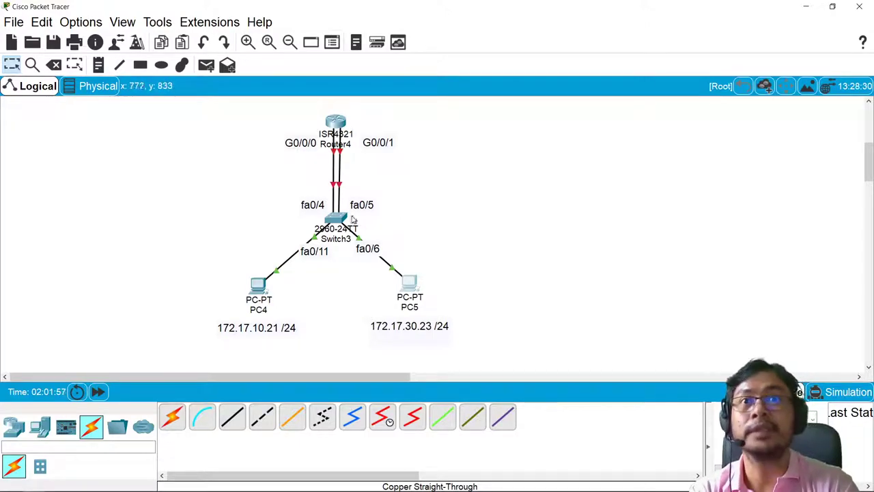
Open Switch3's CLI and enter global configuration mode with en and conf t
left_click(336, 222)
left_click_drag(455, 78, 648, 66)
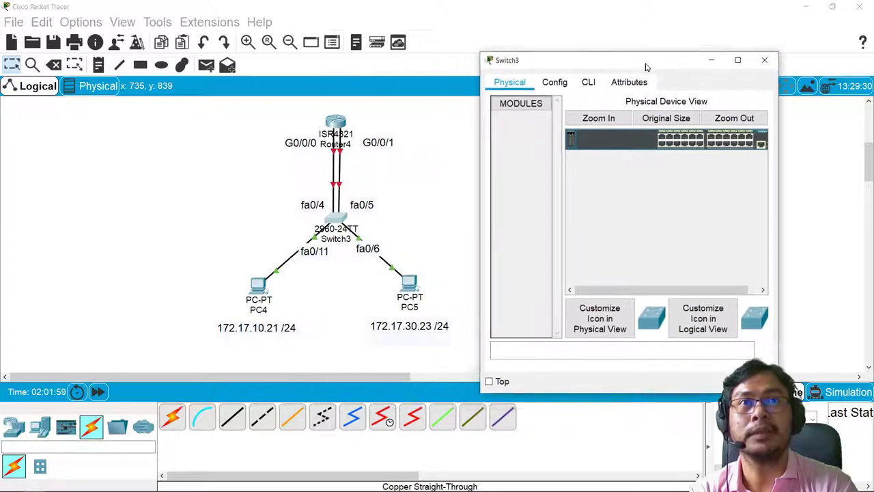
left_click(592, 81)
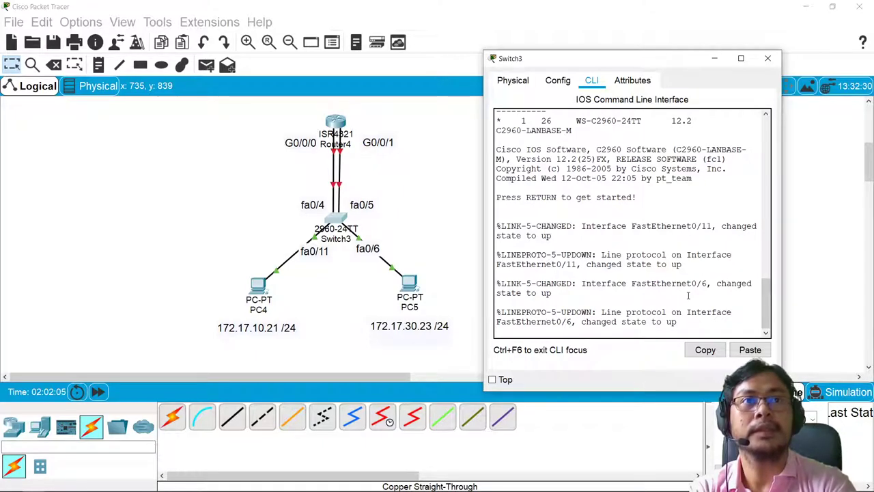
key("Return")
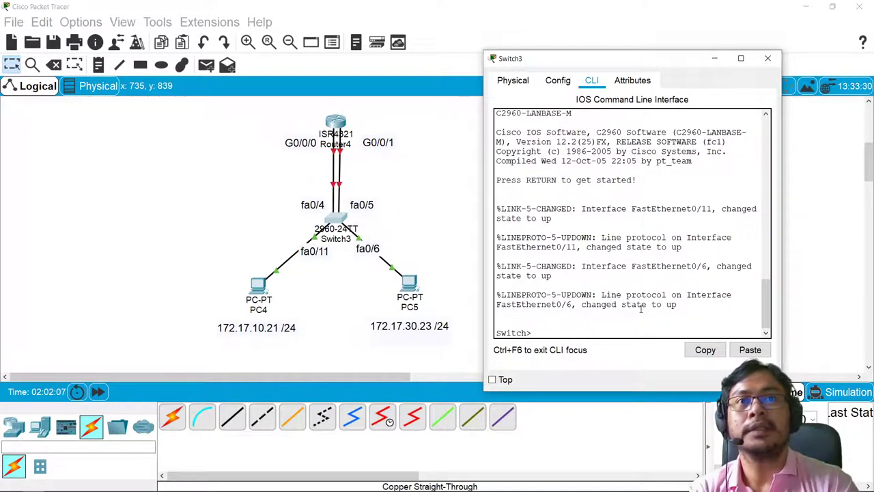
type("en")
key("Return")
type("ch#c")
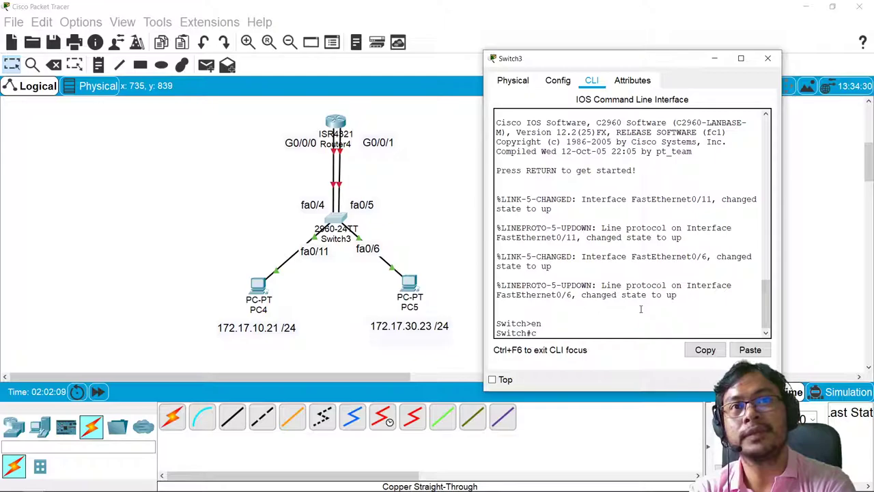
type("onf t")
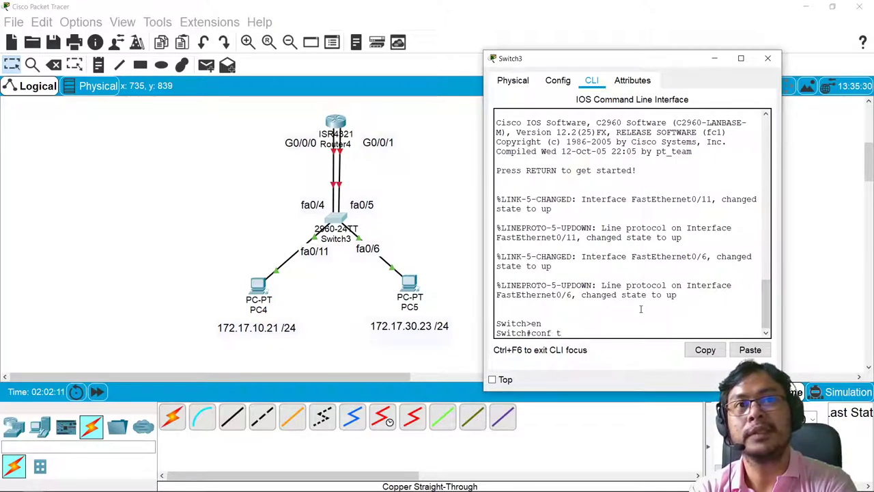
key("Return")
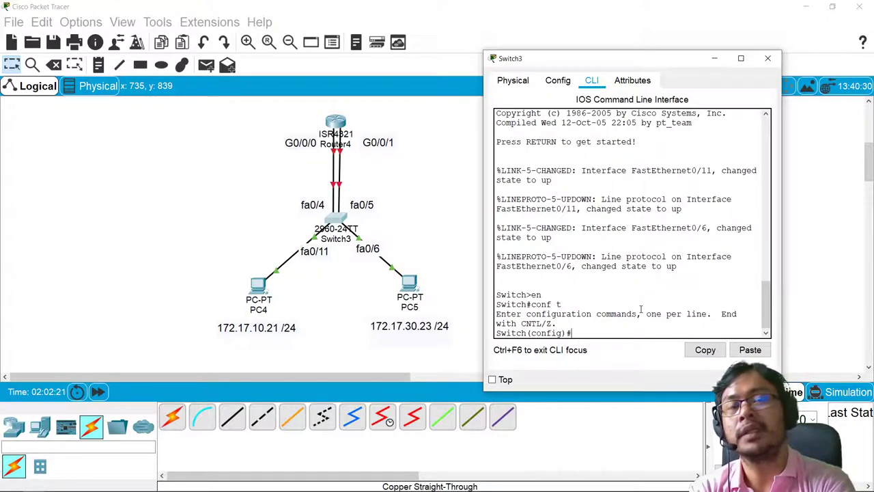
List Switch3's existing VLANs with 'do sh vlan' and widen the console to review default VLAN ports
type("do sh v")
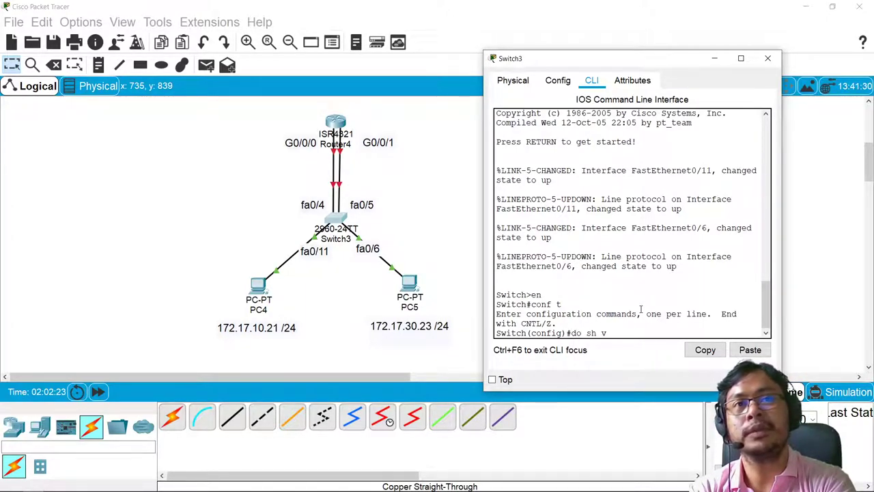
type("lan br")
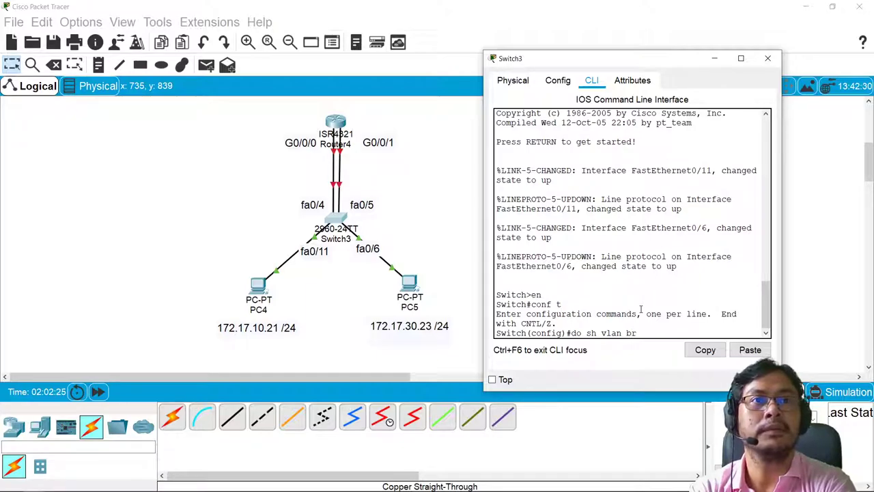
key("Return")
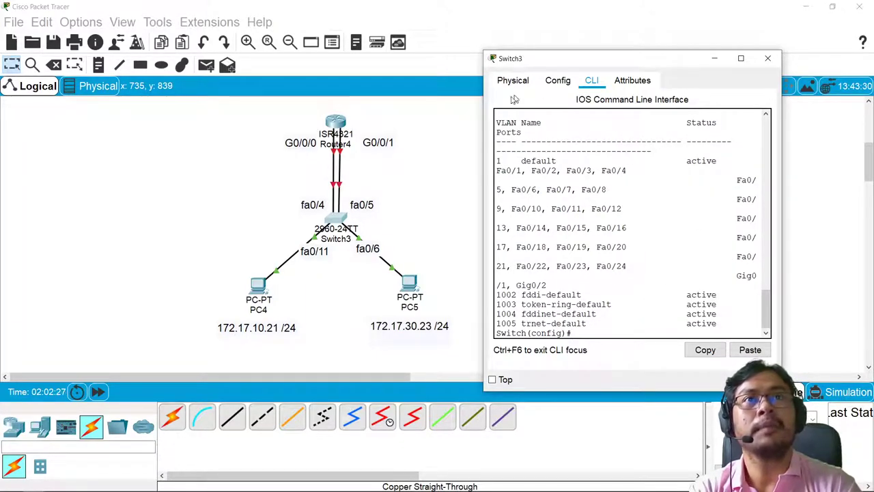
left_click_drag(480, 116, 439, 101)
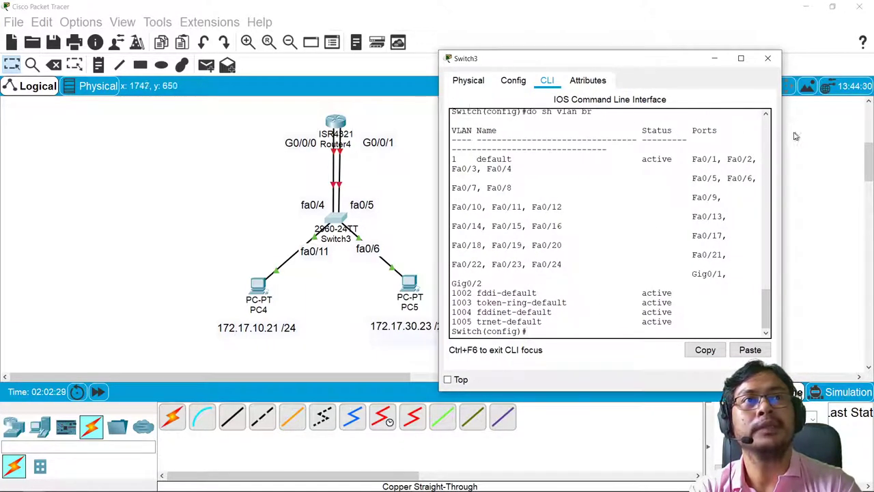
left_click_drag(782, 135, 856, 135)
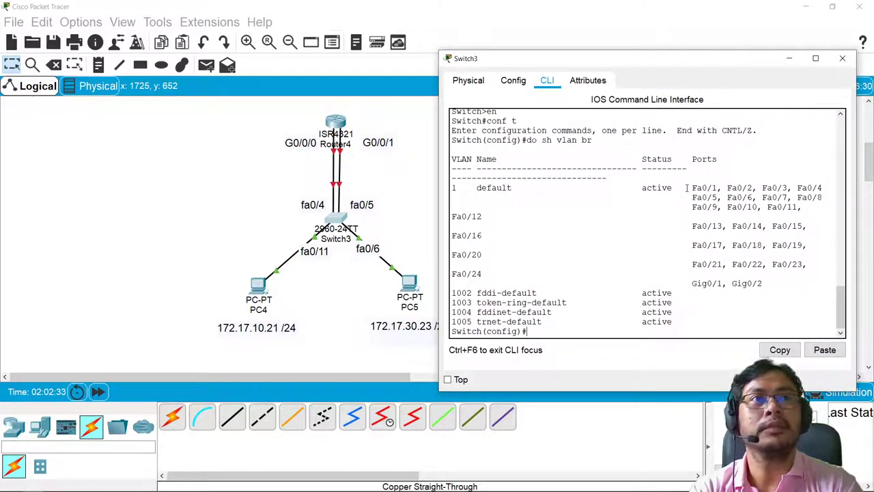
left_click_drag(686, 188, 814, 207)
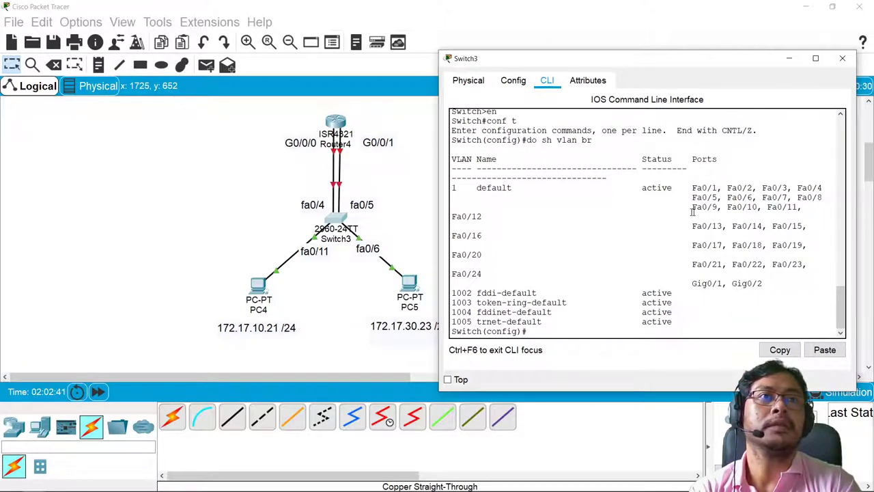
left_click_drag(701, 226, 721, 226)
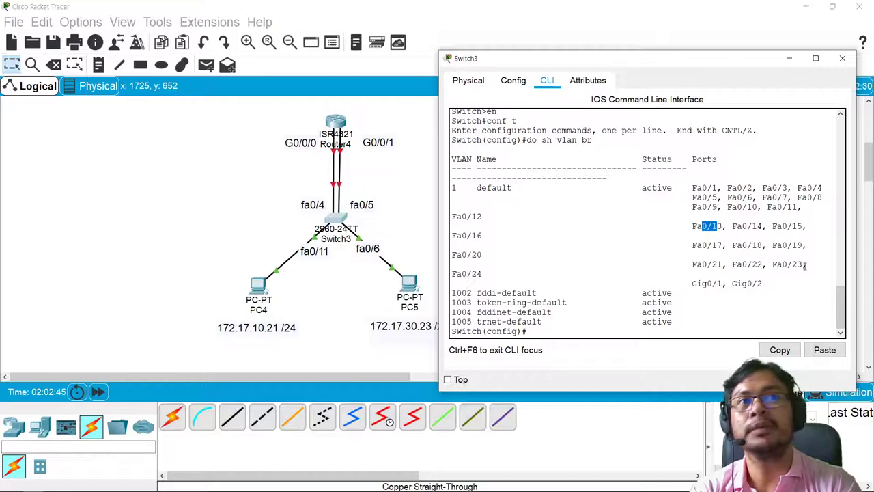
left_click_drag(805, 267, 607, 267)
left_click_drag(511, 274, 448, 194)
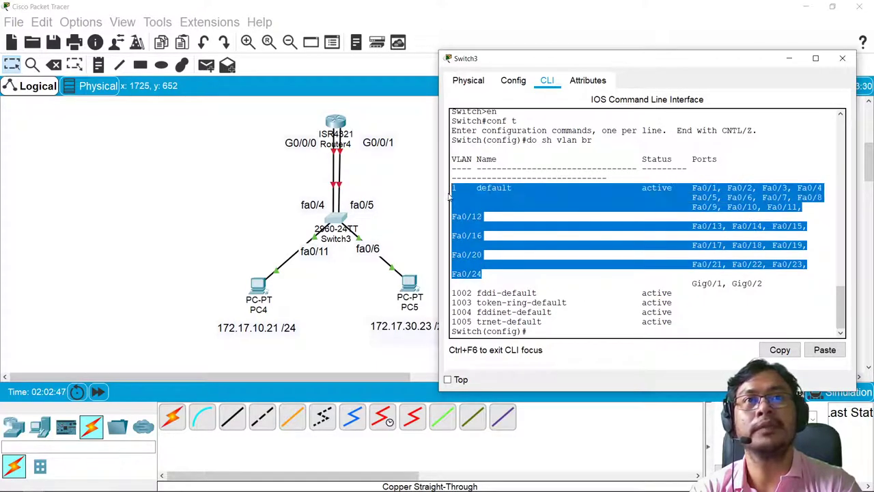
left_click(535, 273)
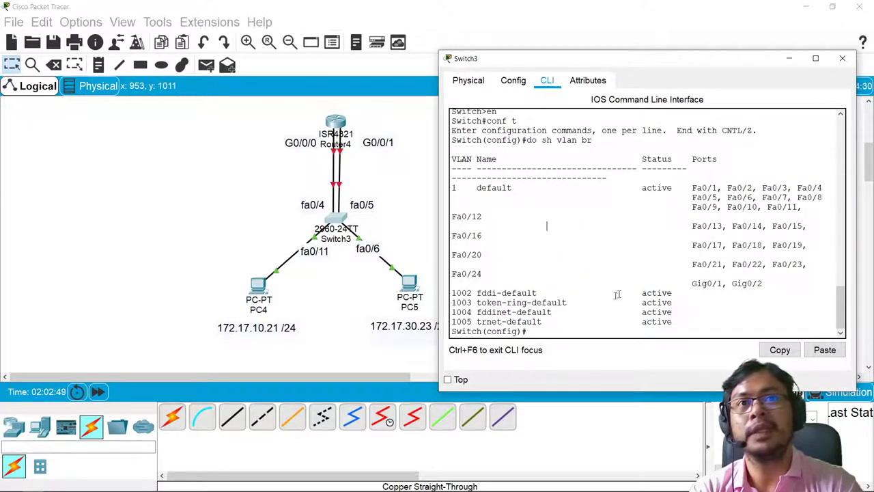
Create VLAN 10 and VLAN 30, then verify them with 'do sh vlan br'
key("Return")
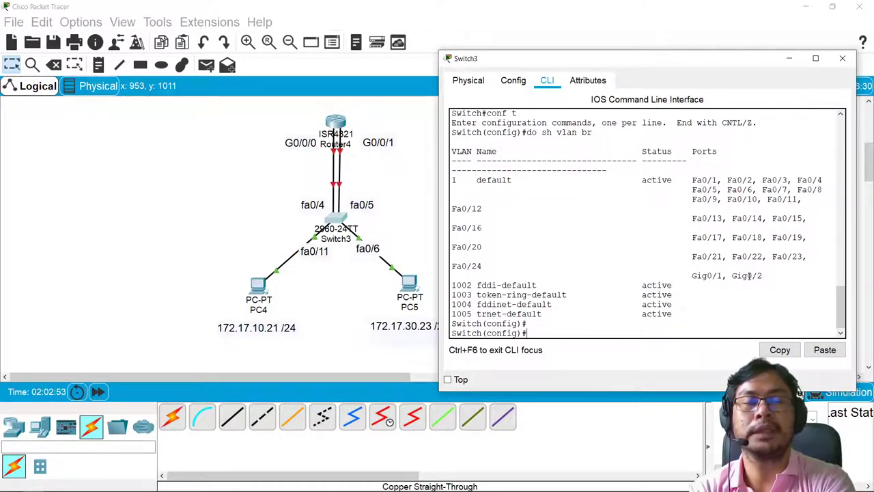
type("vlan 10")
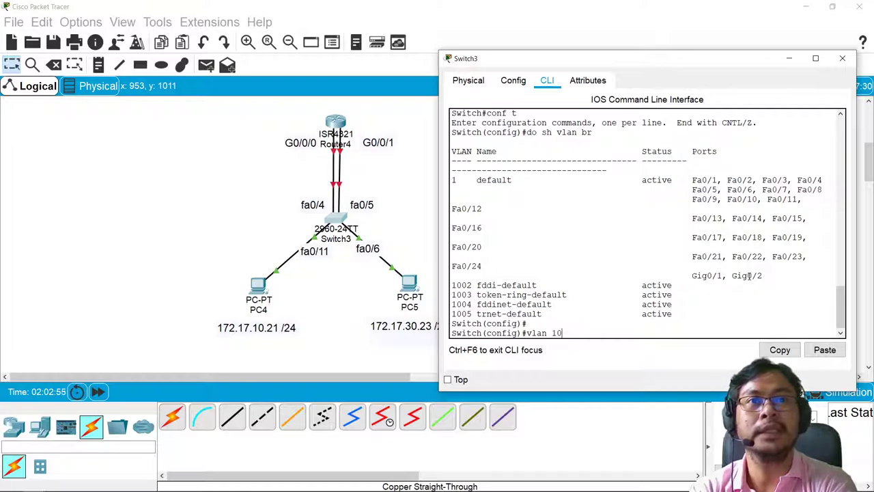
key("Return")
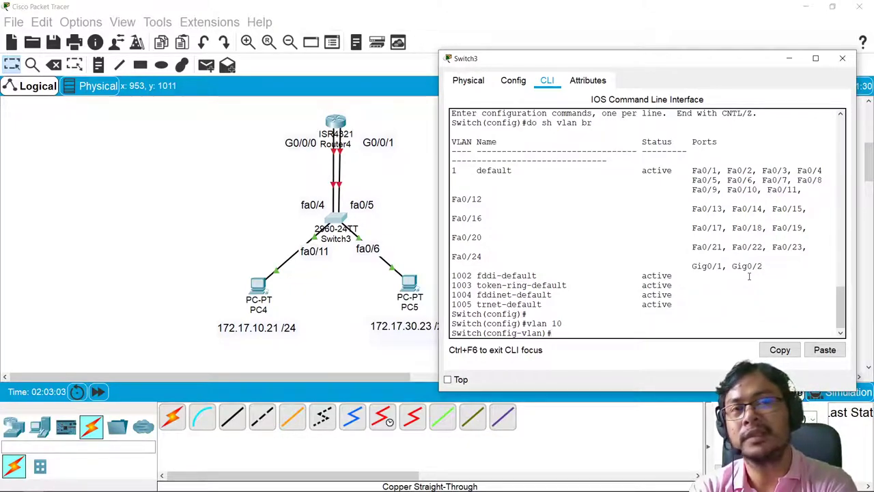
type("vl")
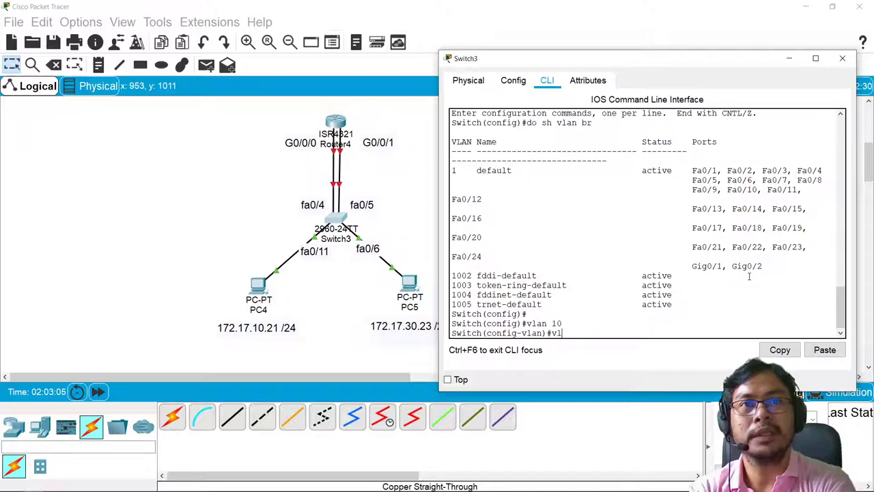
type("an ")
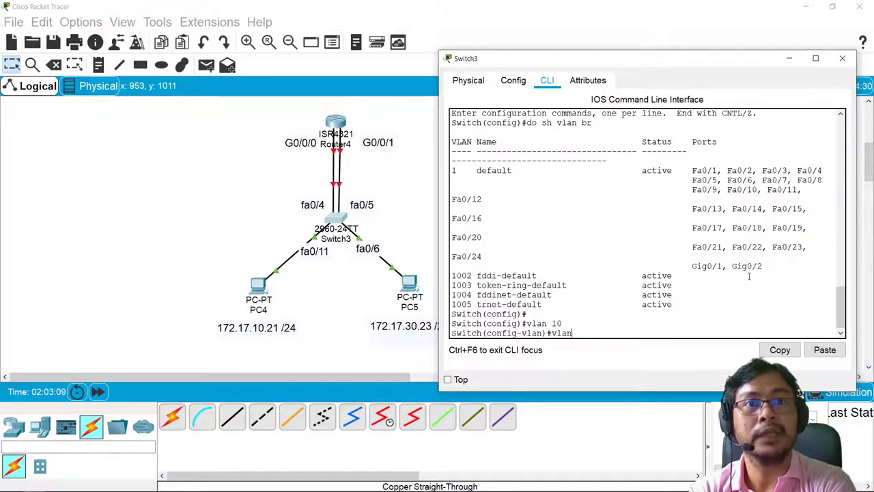
type("30")
key("Return")
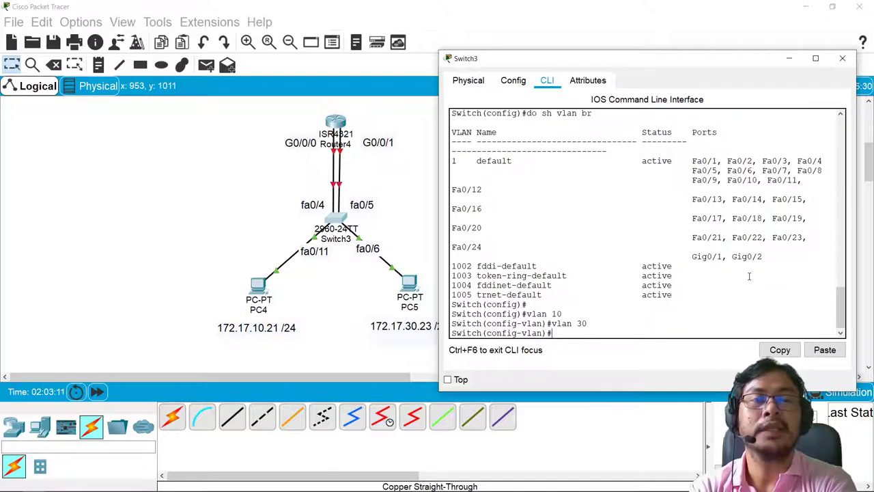
type("do sh vl")
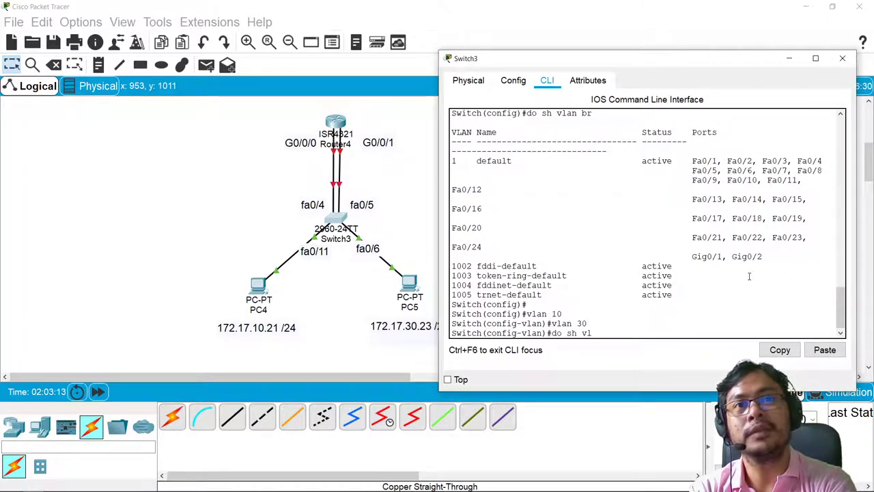
type("an br")
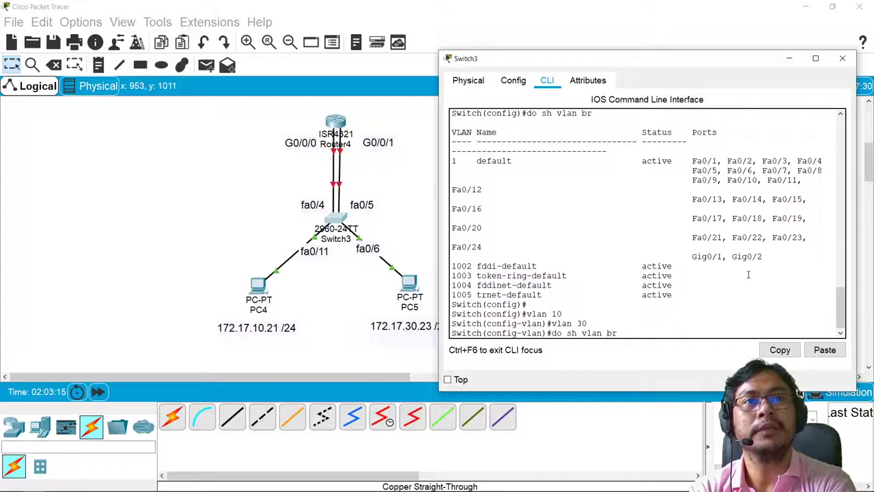
key("Return")
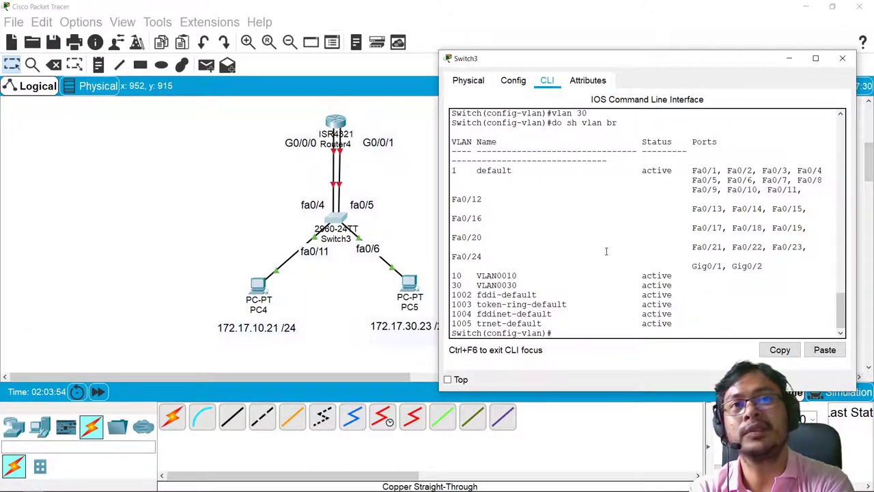
Make Switch3 ports Fa0/11 and Fa0/4 access ports in VLAN 10 and confirm in the VLAN brief
type("int range")
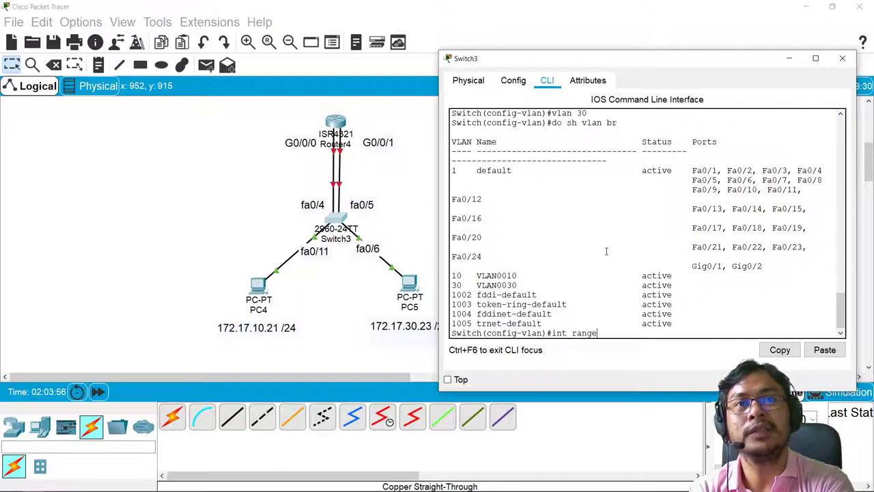
type(" fa0")
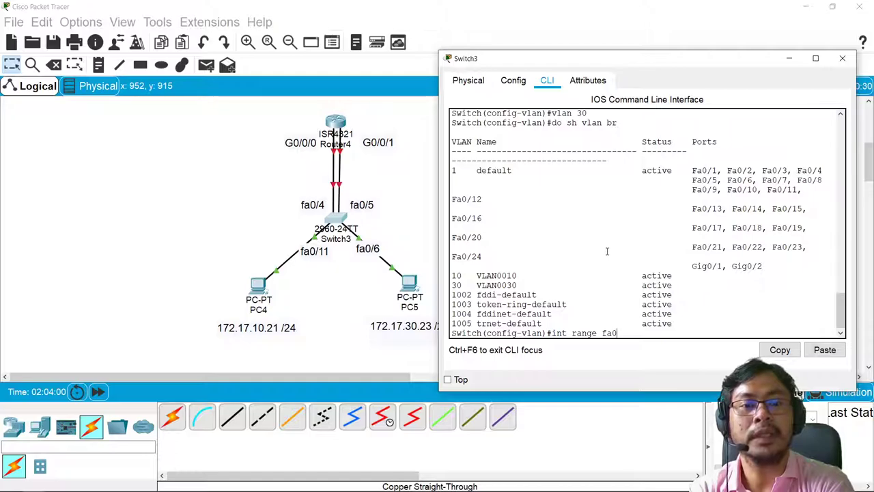
type("/11")
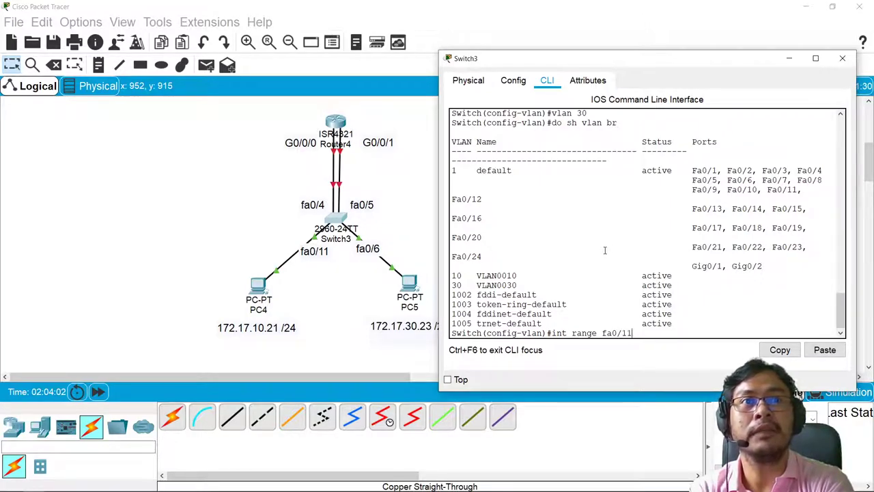
type(", fa0/")
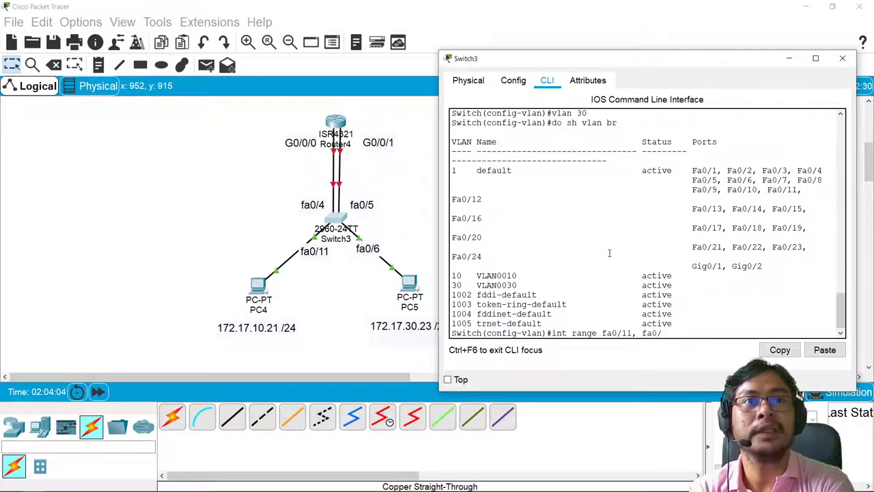
type("4")
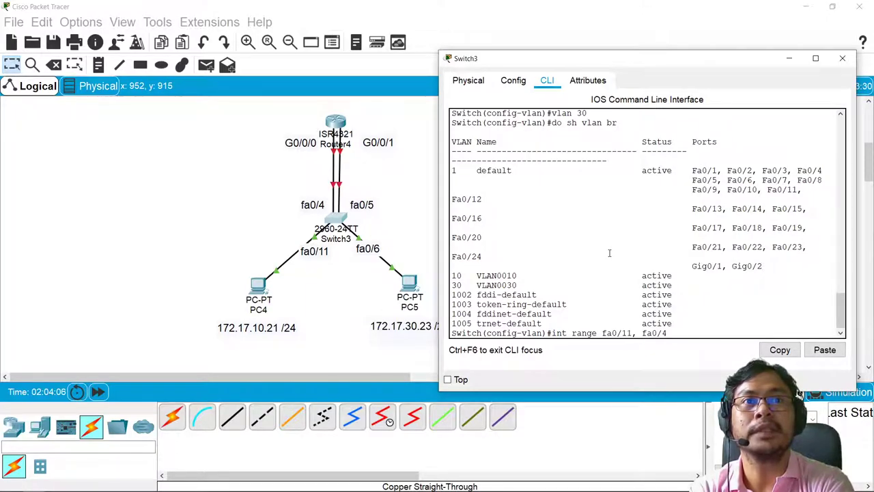
key("Return")
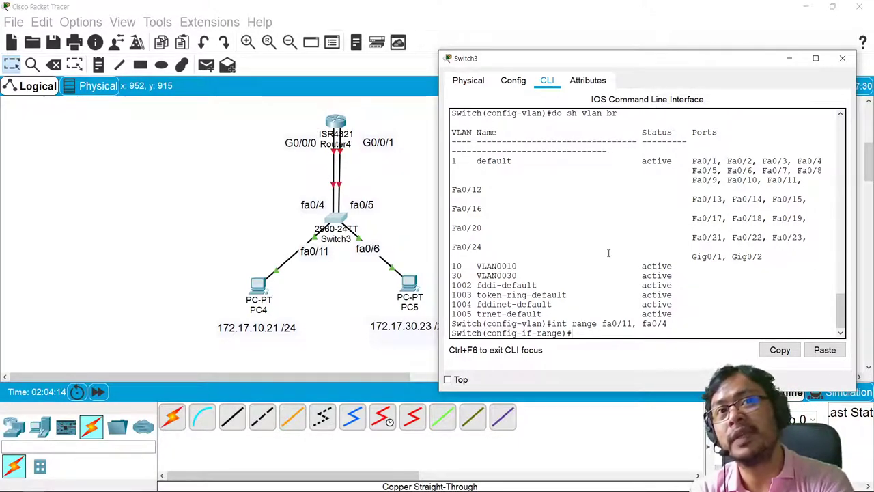
type("switch")
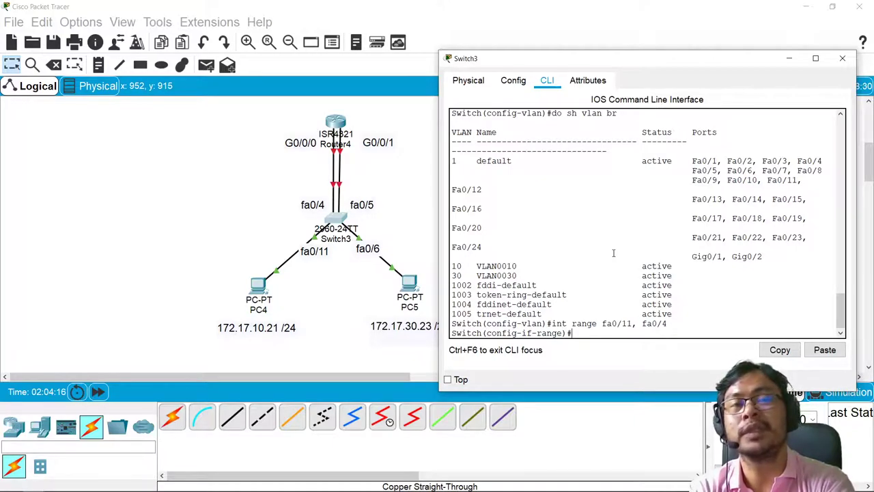
type("por")
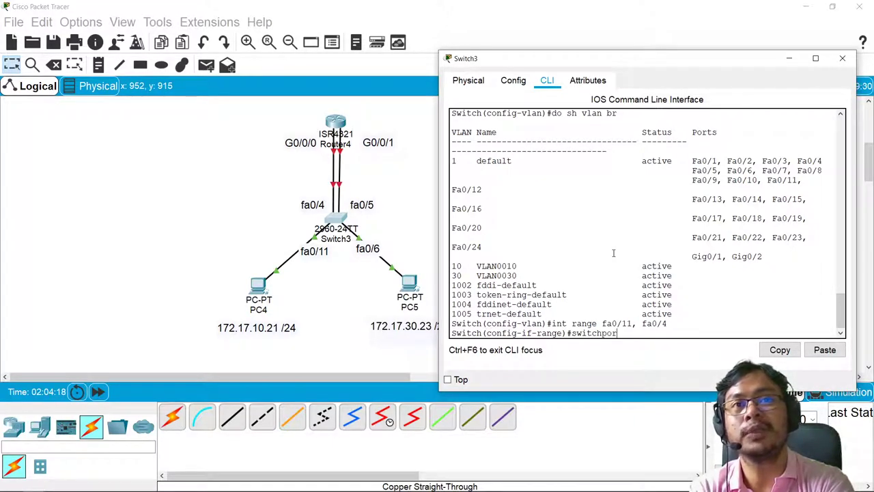
type("t access")
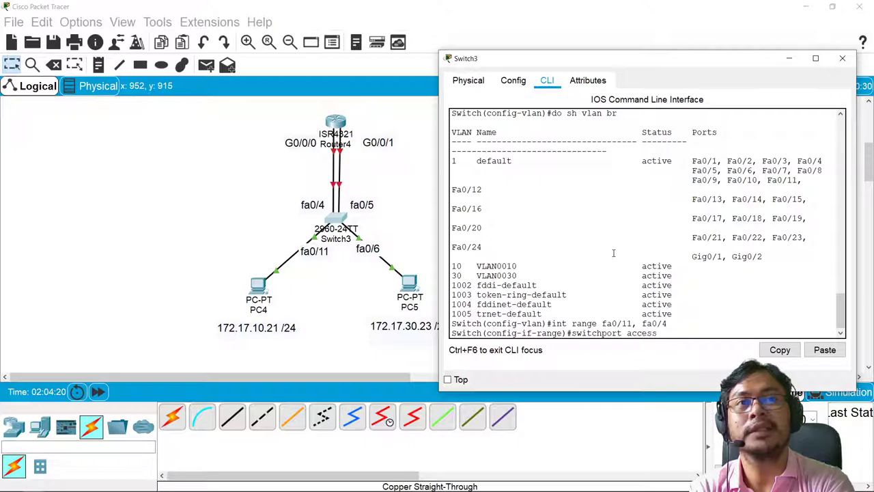
type(" vlan 10")
key("Return")
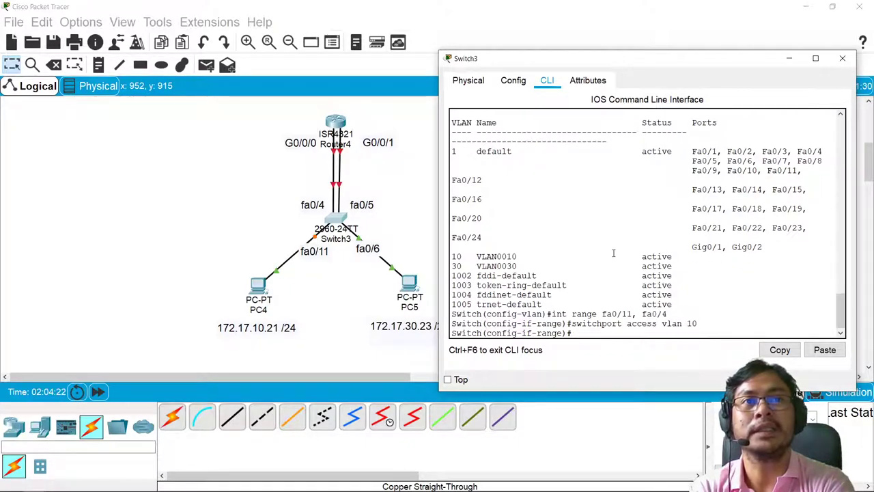
type("do")
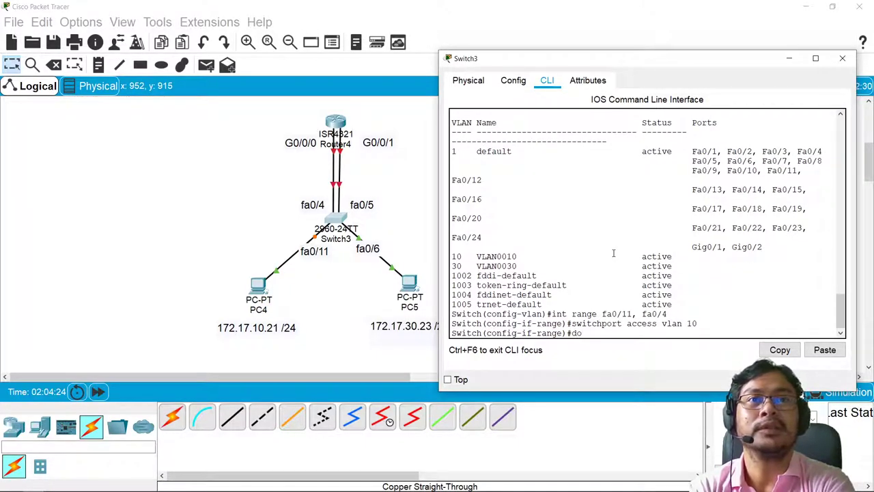
type(" sh vlan br")
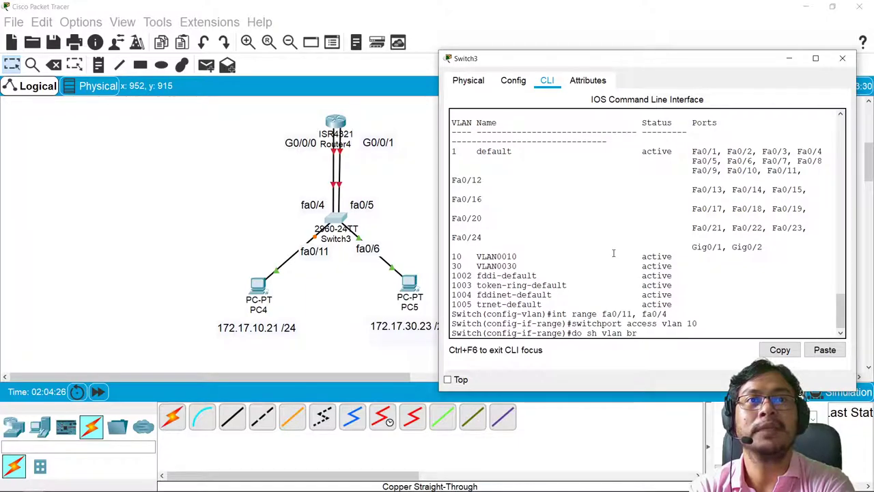
key("Return")
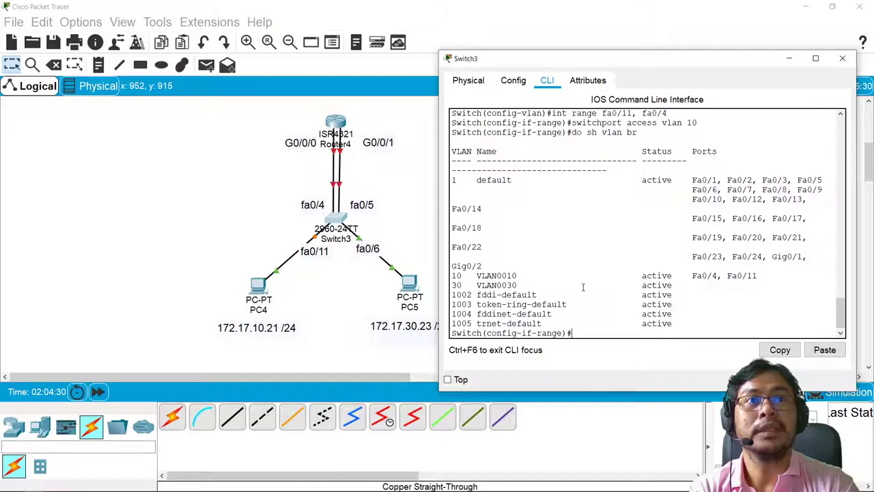
left_click_drag(682, 276, 770, 277)
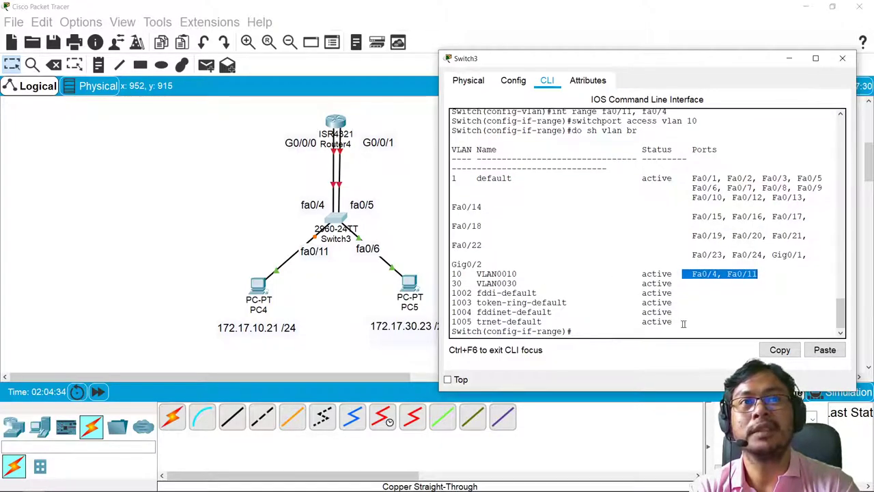
left_click(619, 314)
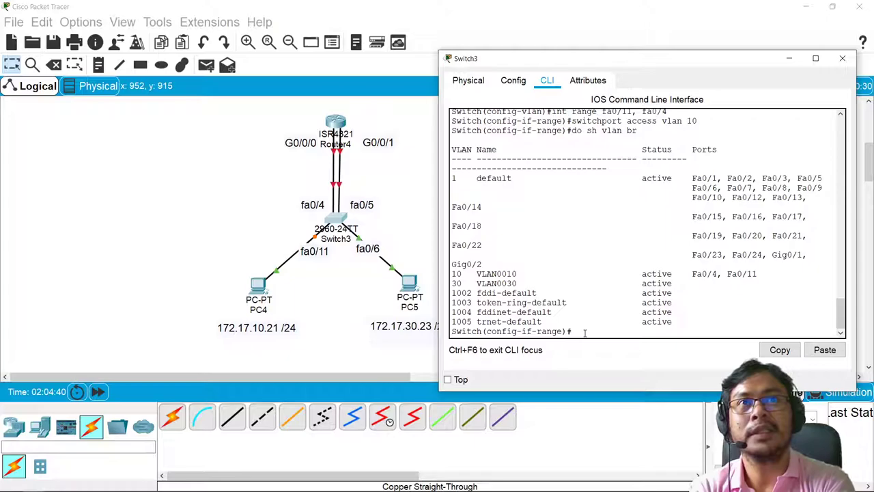
Put the Fa0/5 and Fa0/6 port range into access VLAN 30 and check the VLAN brief
type("int range")
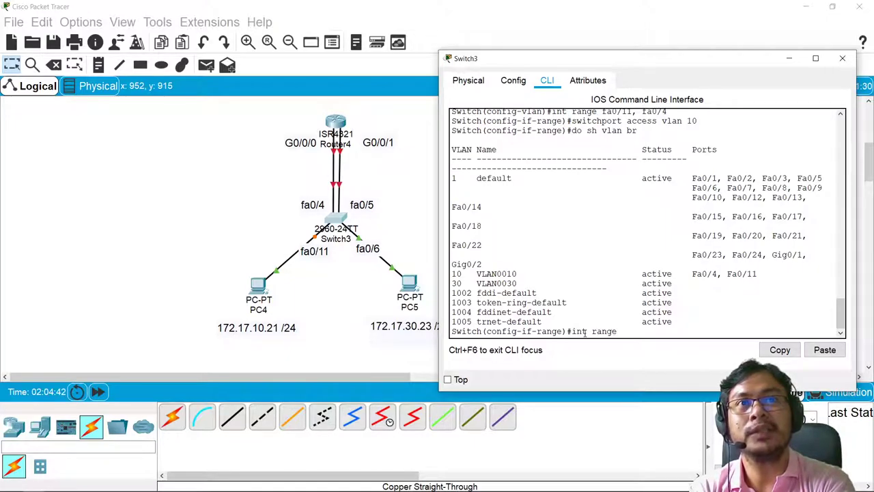
type(" fa0")
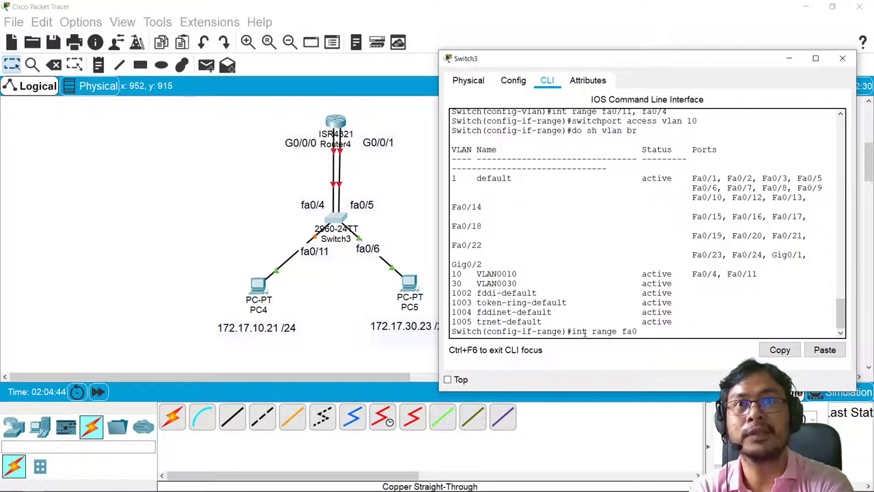
type("/0")
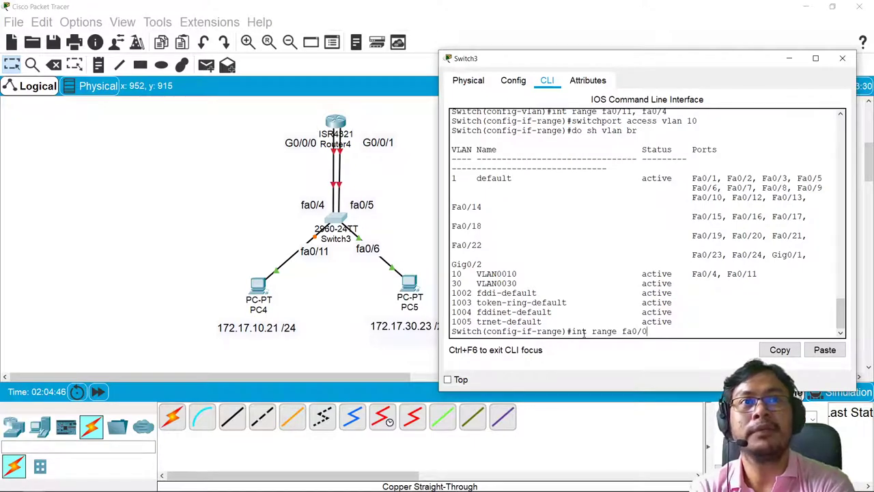
type(",")
key("BackSpace")
key("BackSpace")
type("5")
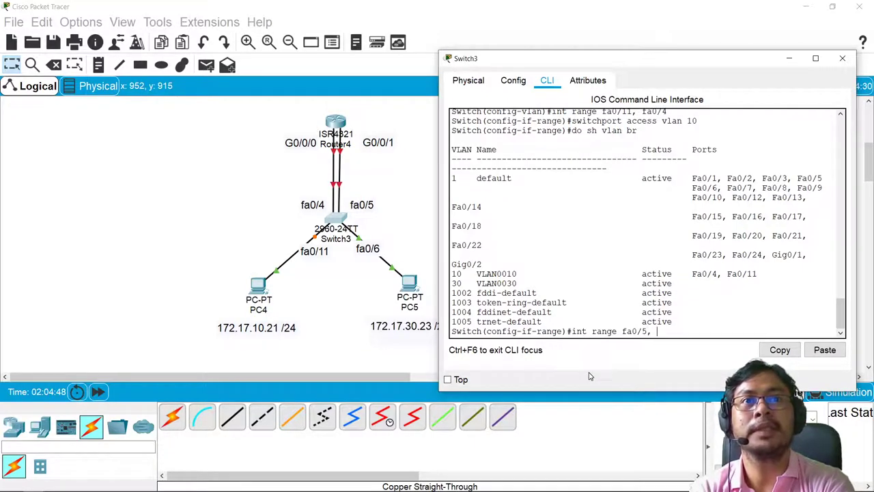
type(", fa0/")
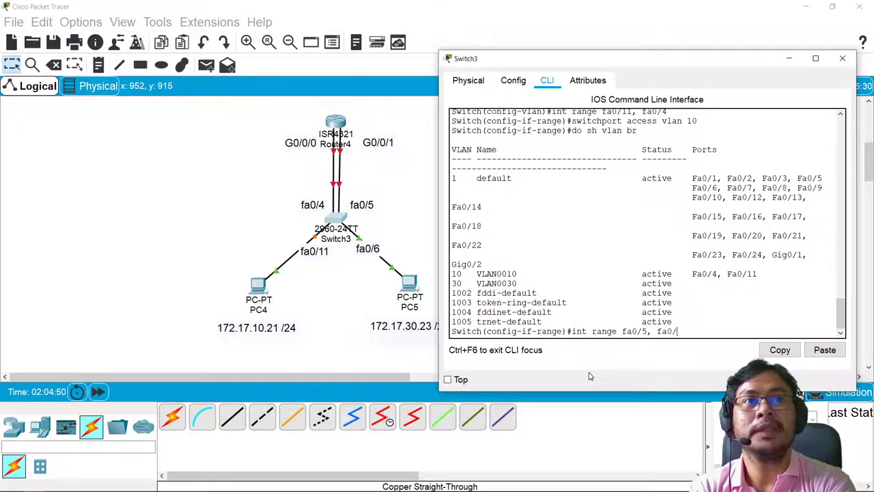
type("6")
key("Return")
type("s")
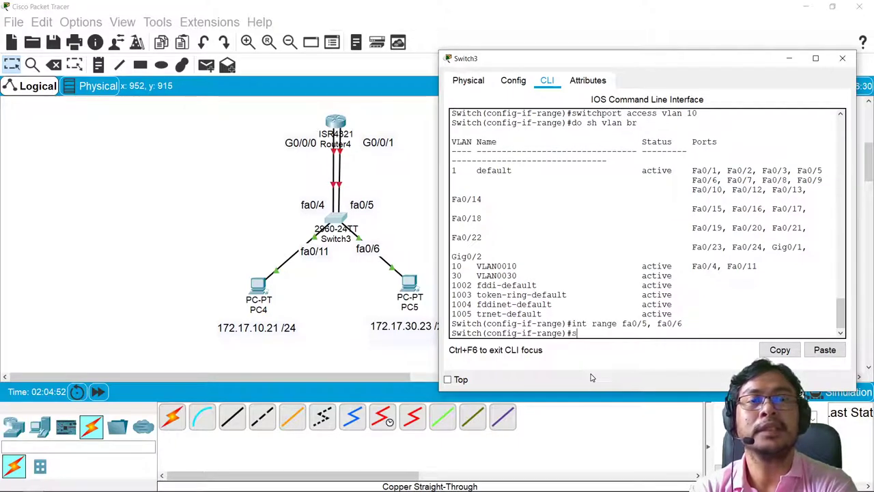
type("witchpor")
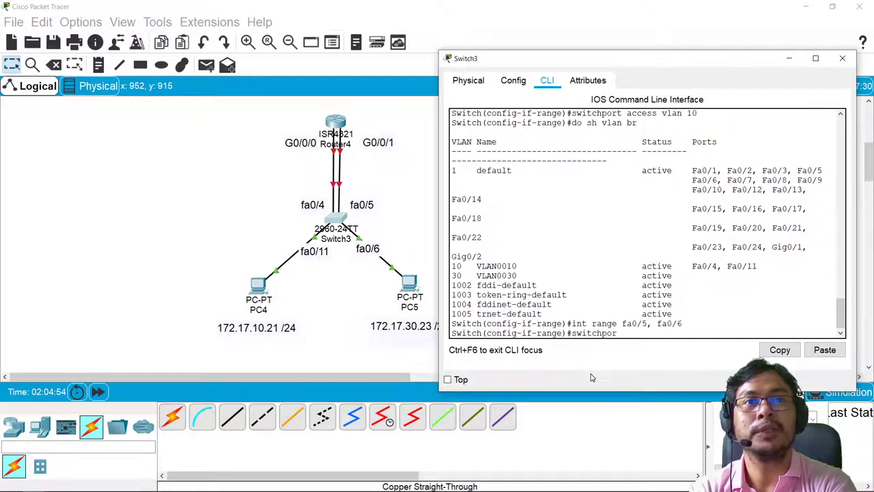
type("t access ")
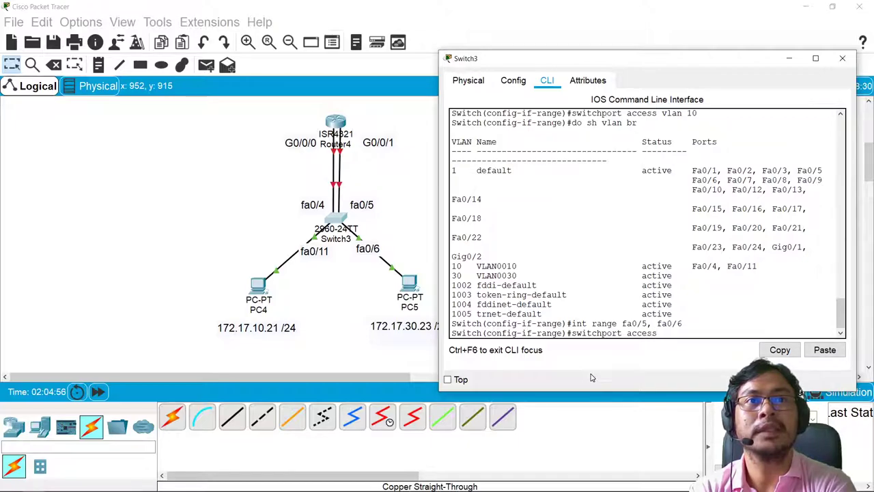
type("vlan 30")
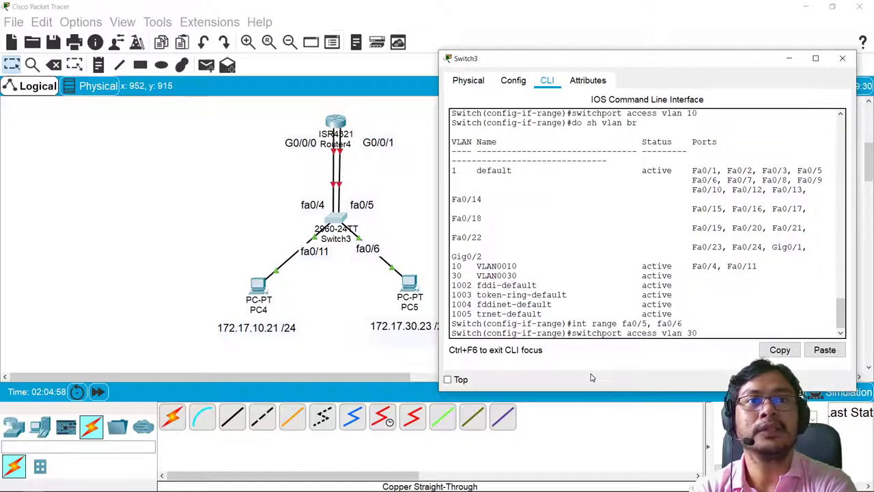
key("Return")
type("do sh vlan br")
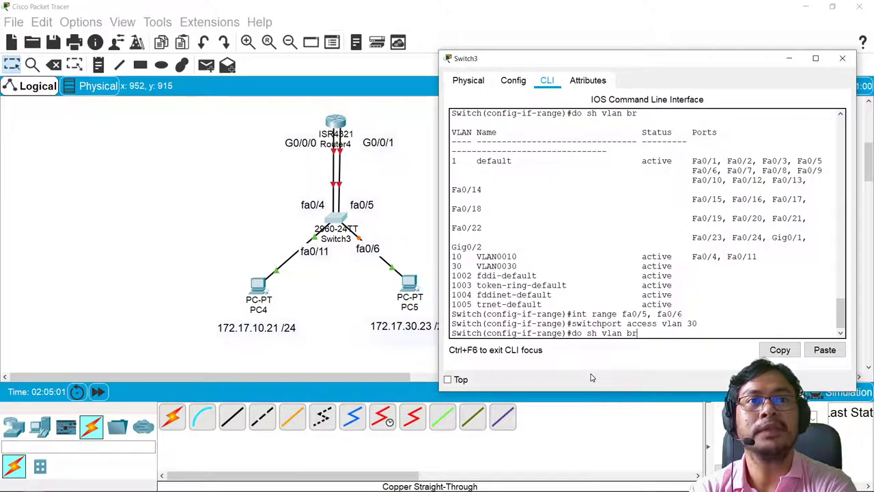
key("Return")
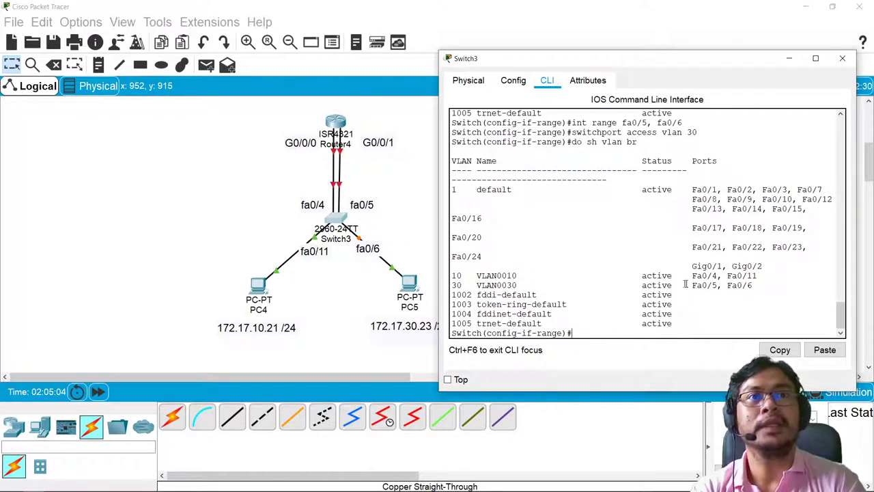
left_click_drag(755, 285, 450, 285)
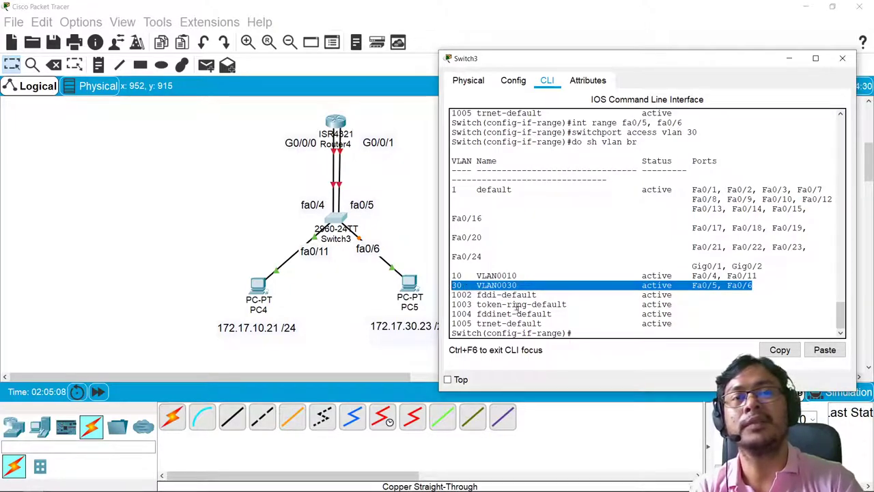
left_click(578, 333)
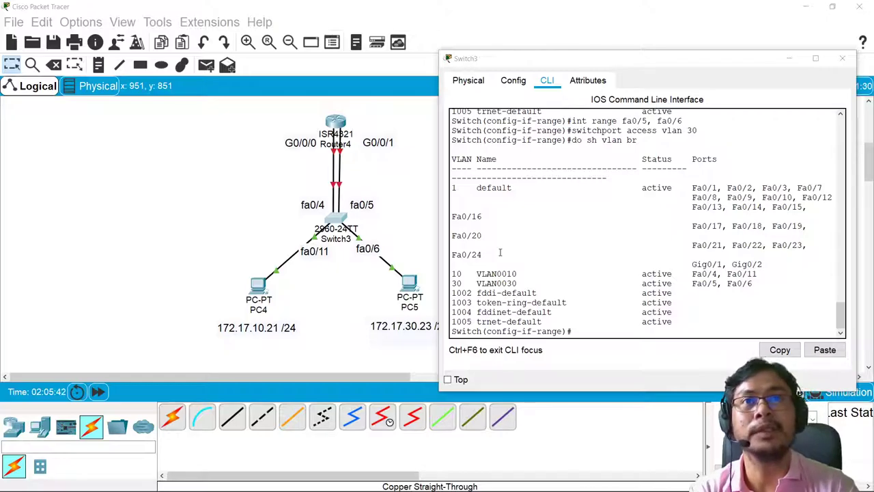
Close Switch3, open Router4's CLI, decline initial setup, and enter global configuration mode
left_click(840, 60)
left_click(335, 124)
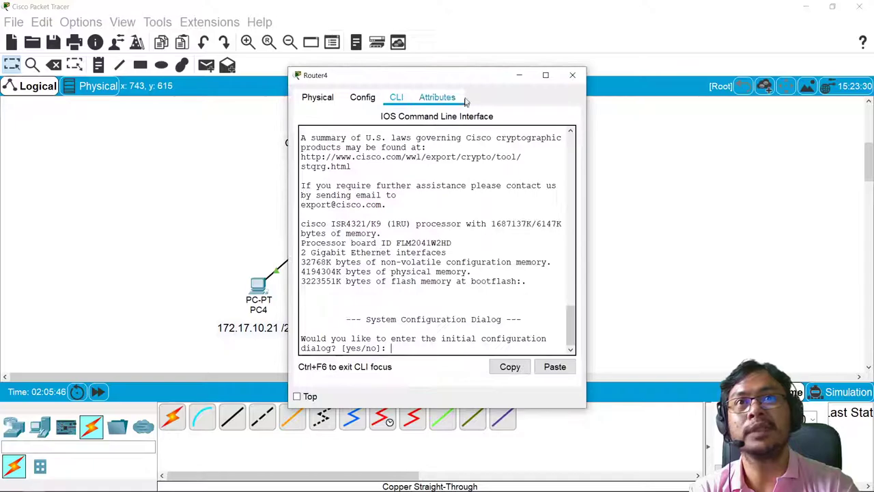
left_click_drag(474, 81, 692, 47)
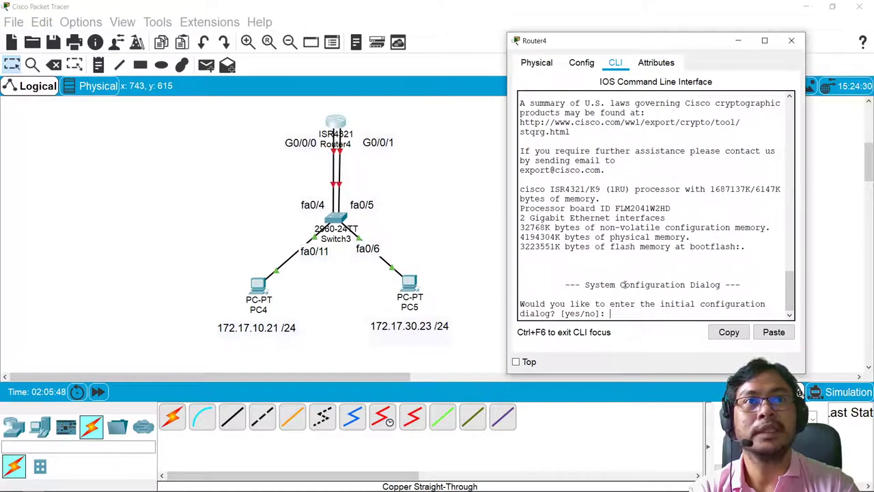
type("no")
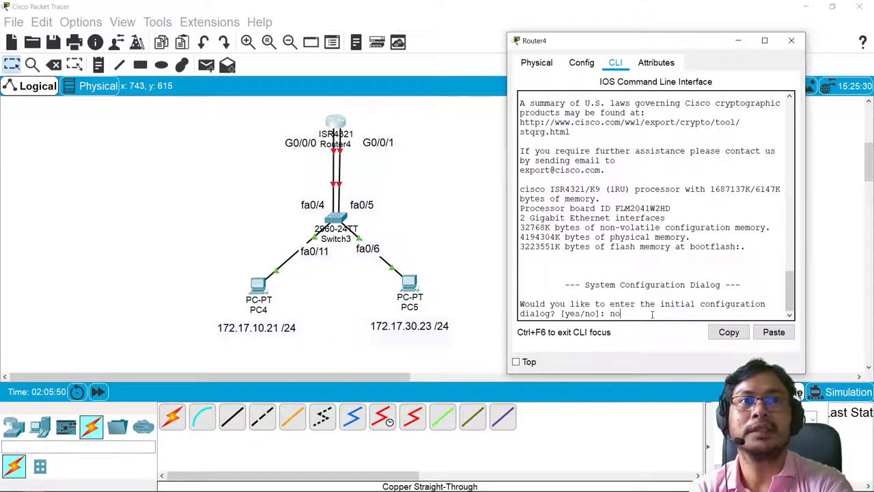
key("Return")
key("Return")
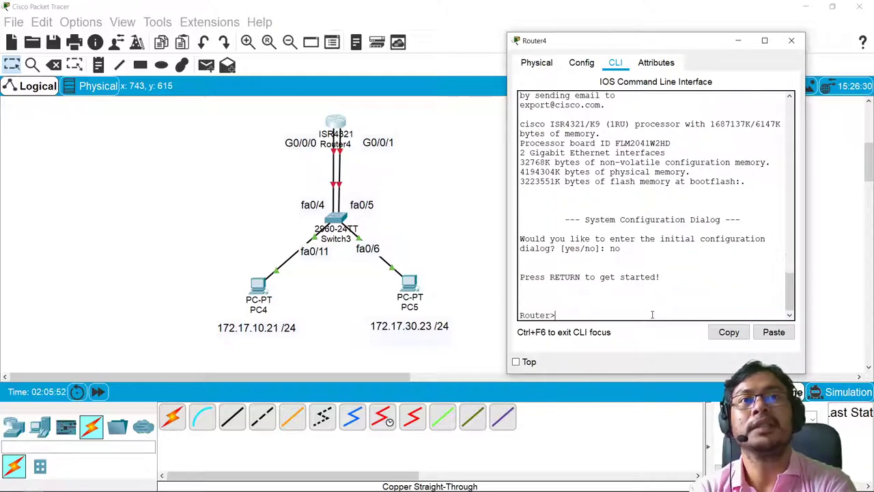
type("en")
key("Return")
type("conf t")
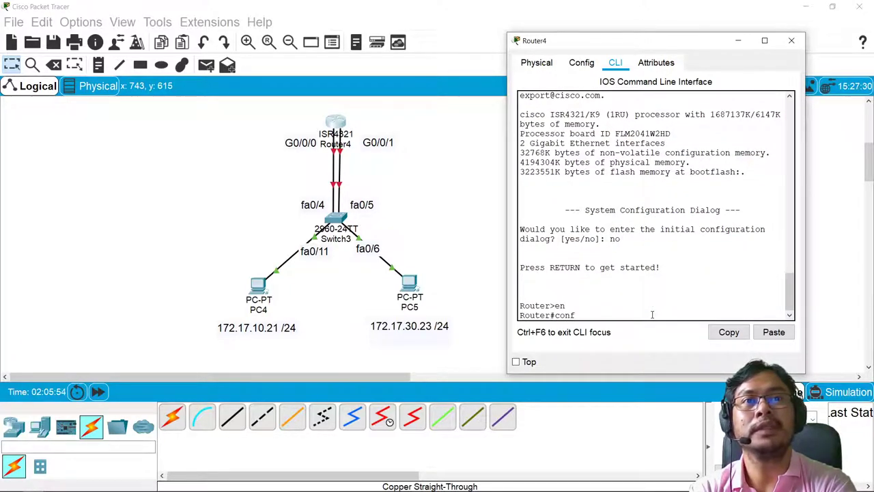
key("Return")
Assign G0/0/0 address 172.17.10.1 255.255.255.0 and enable it with no shut
type("int")
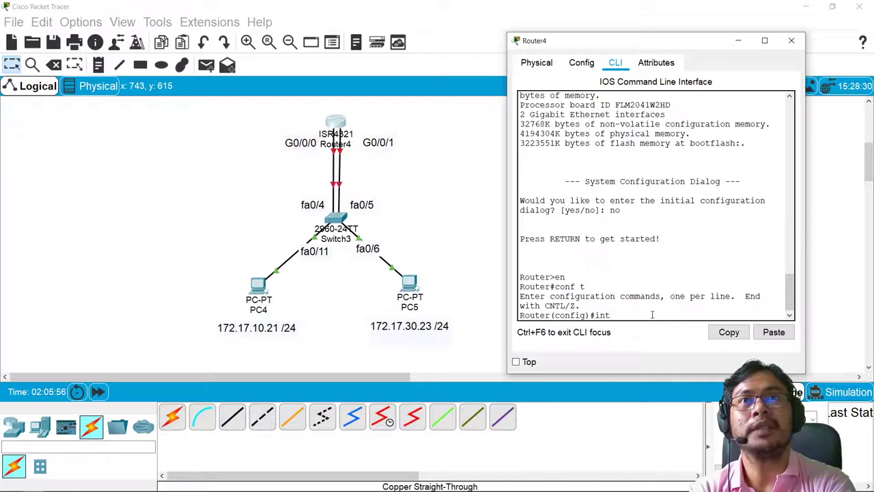
type(" g0/")
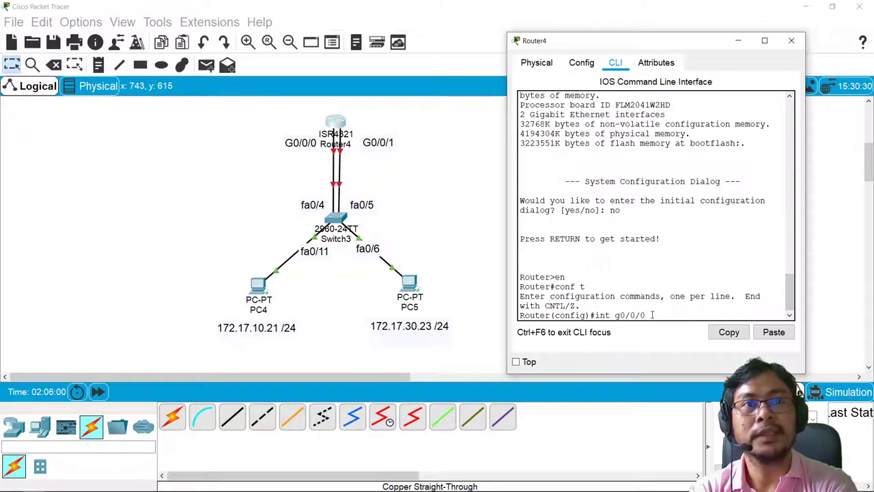
type("0/0")
key("Return")
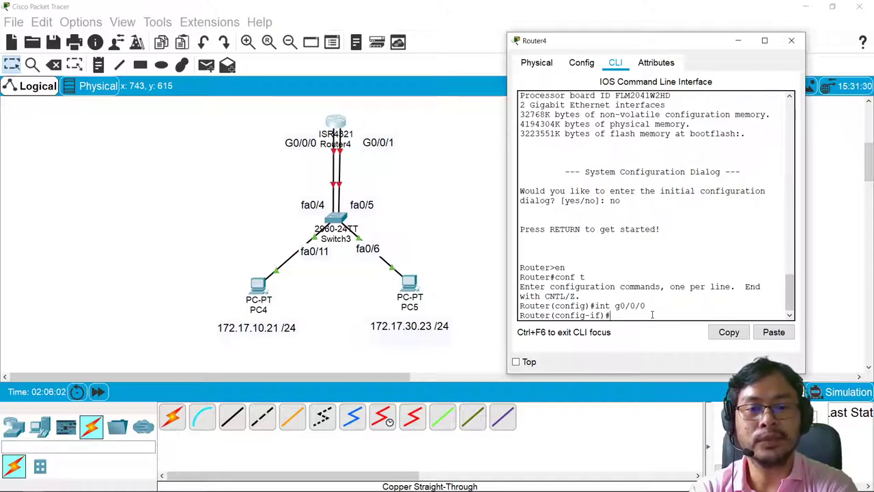
type("ip add 1")
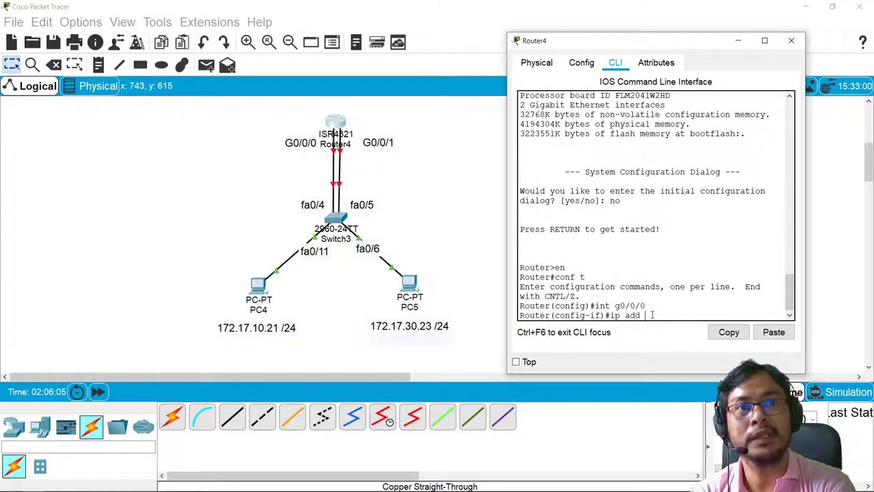
type("72.")
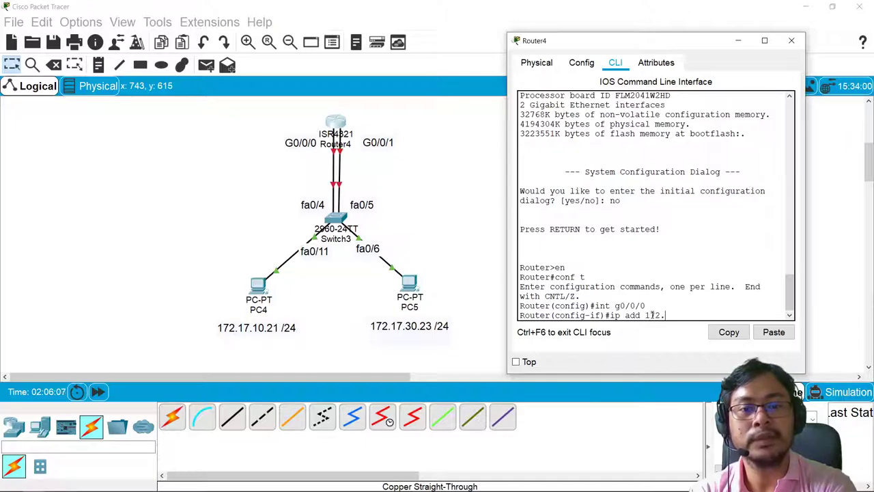
type("17.10.1")
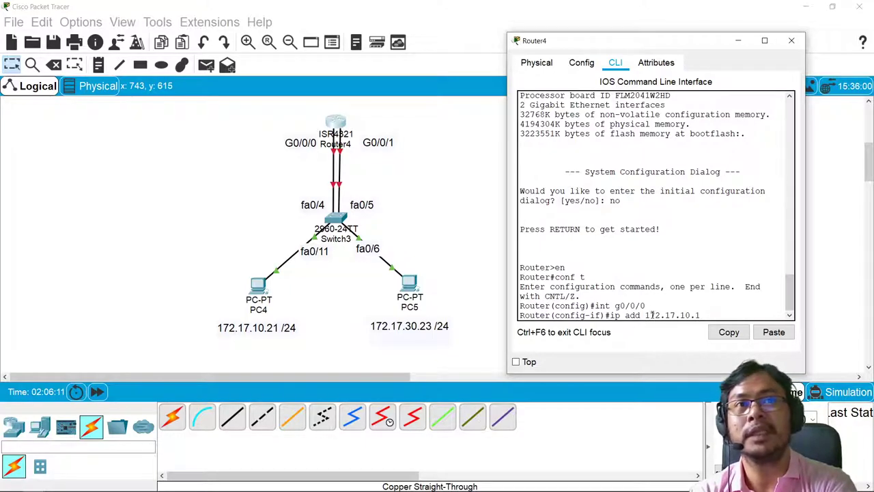
type(" 255.255.255.0")
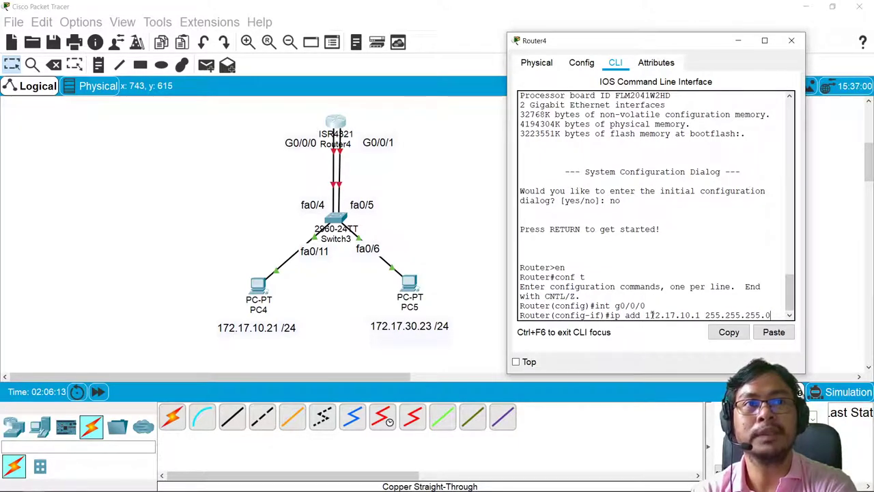
key("Return")
type("nfig-if)#n")
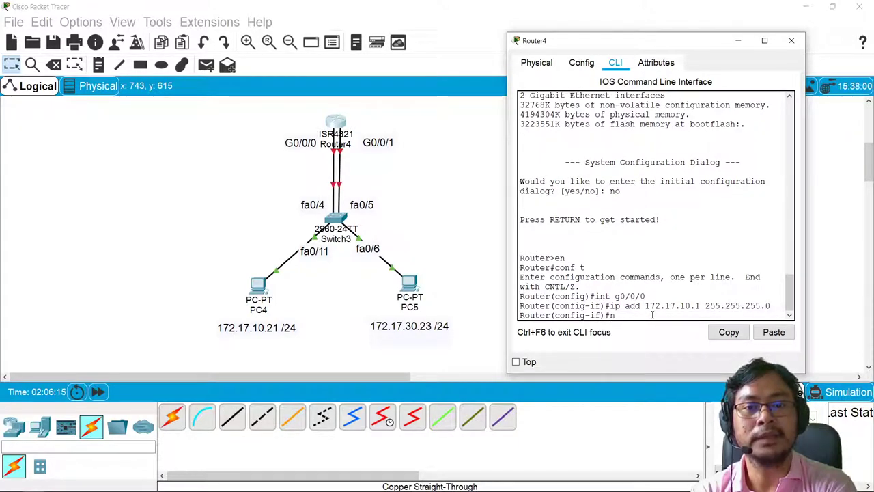
type("ut")
key("Return")
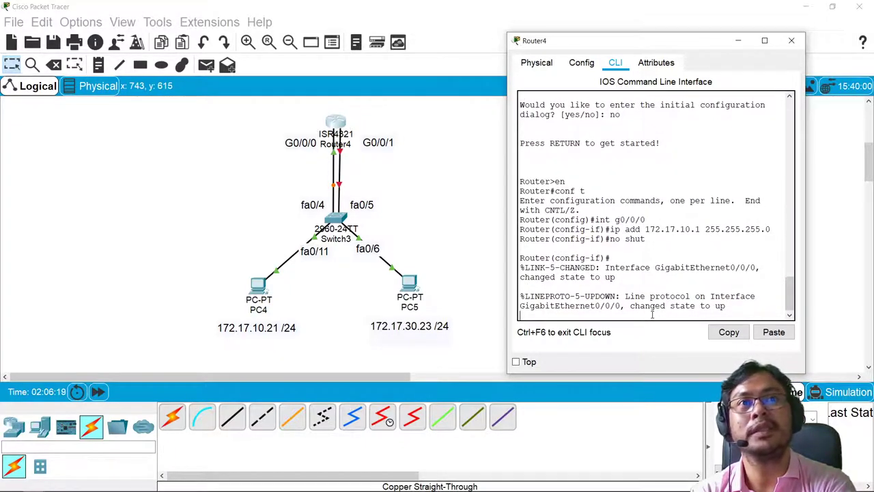
key("Return")
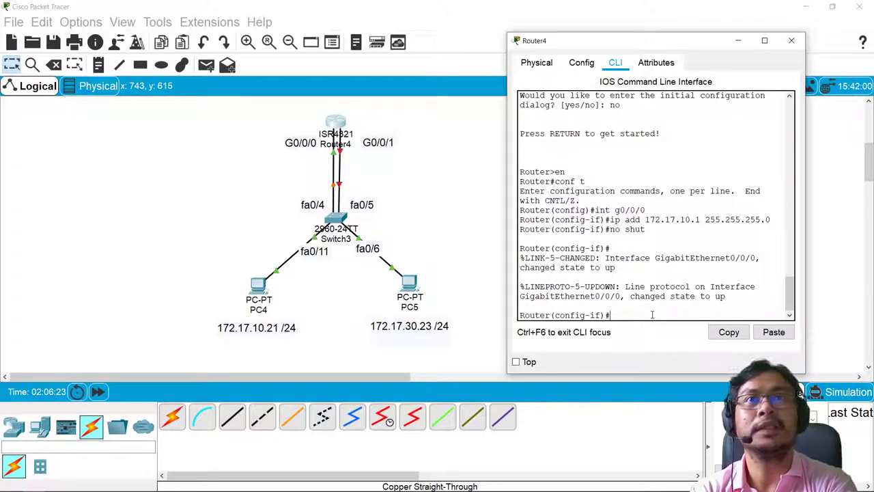
Assign Router4's G0/0/1 address 172.17.30.1 255.255.255.0 and enable it with no shut
type("int g0")
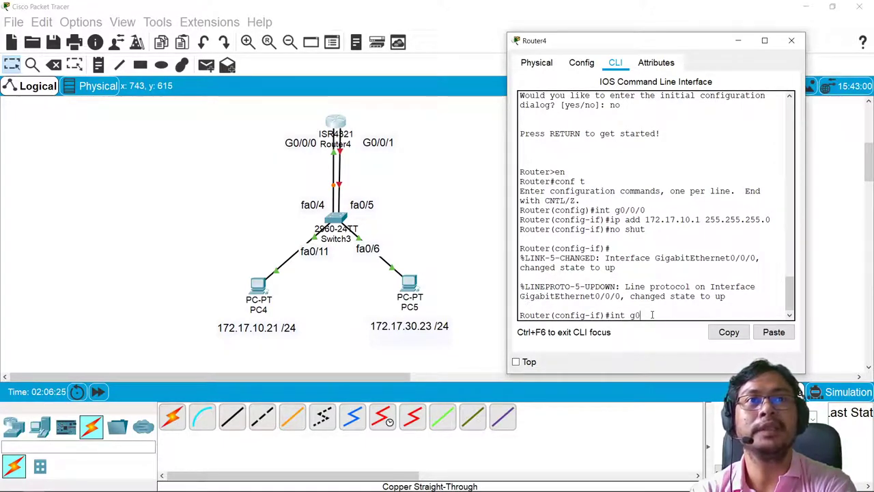
type("/0/1")
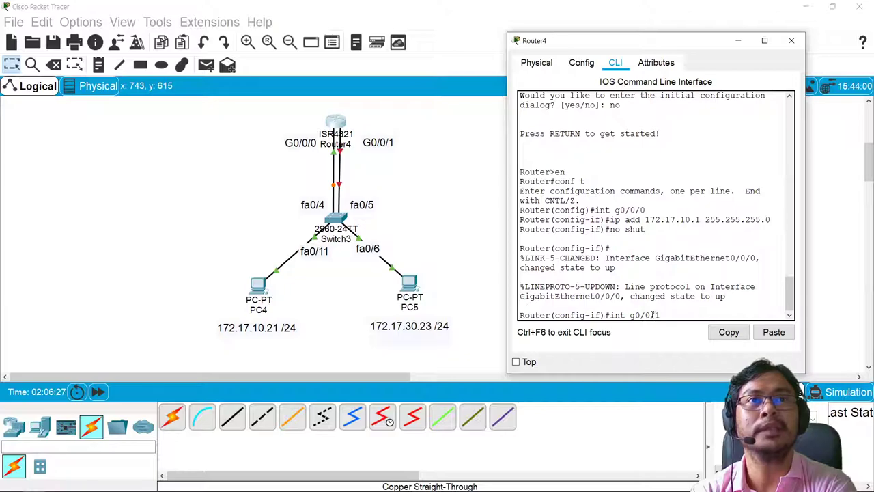
key("Return")
type("ip add 1")
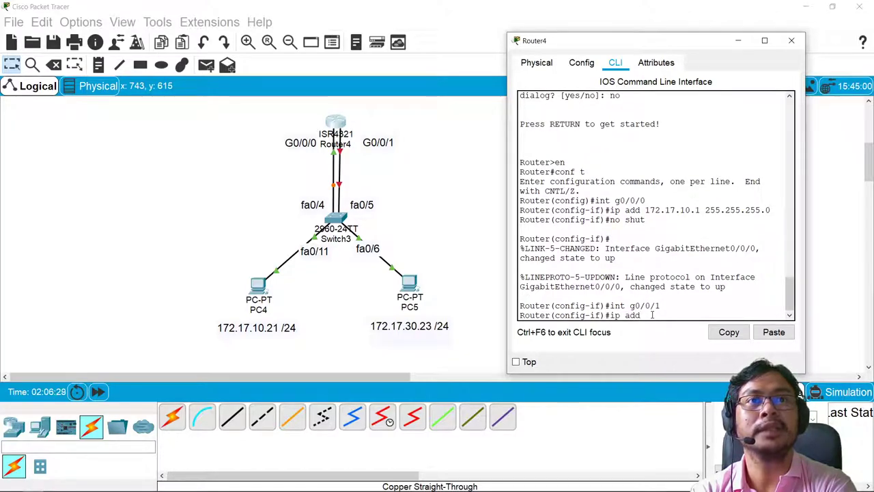
type("72.1")
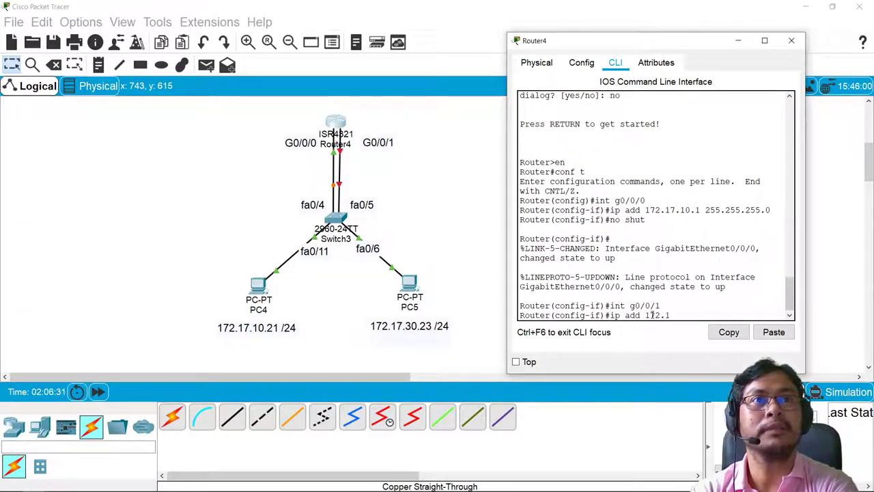
type("7.")
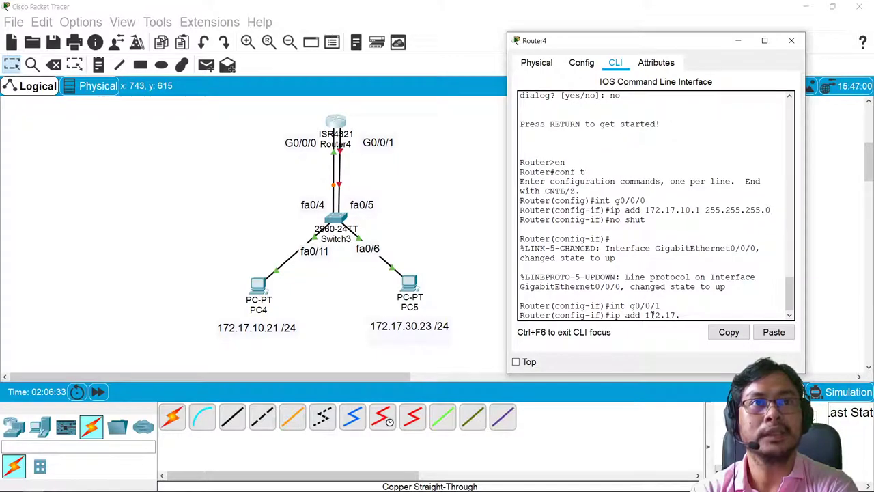
type("30.1")
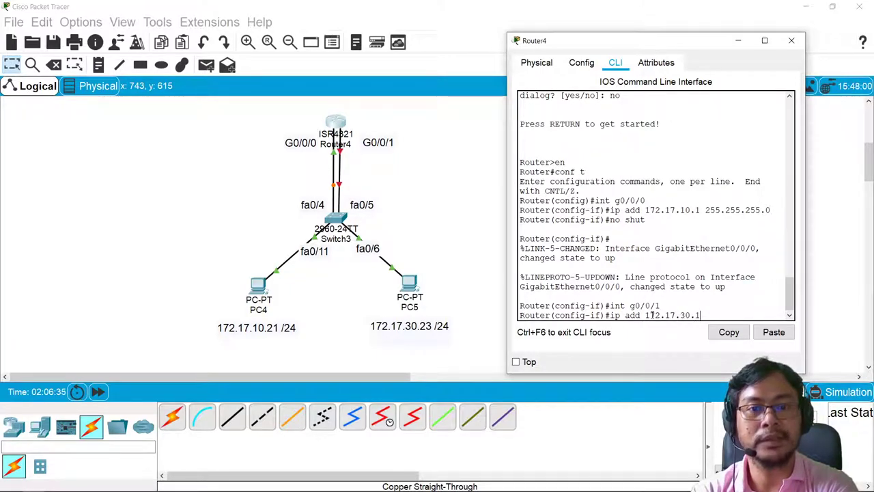
type(" 2")
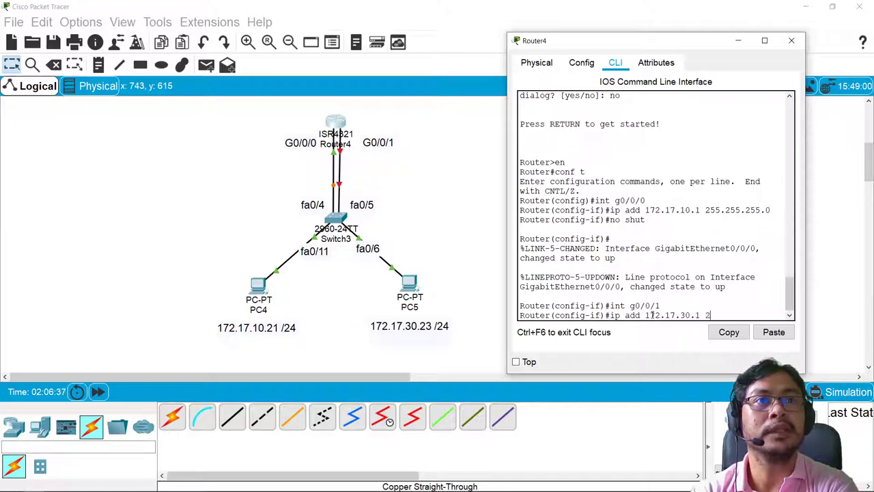
type("55.255.25")
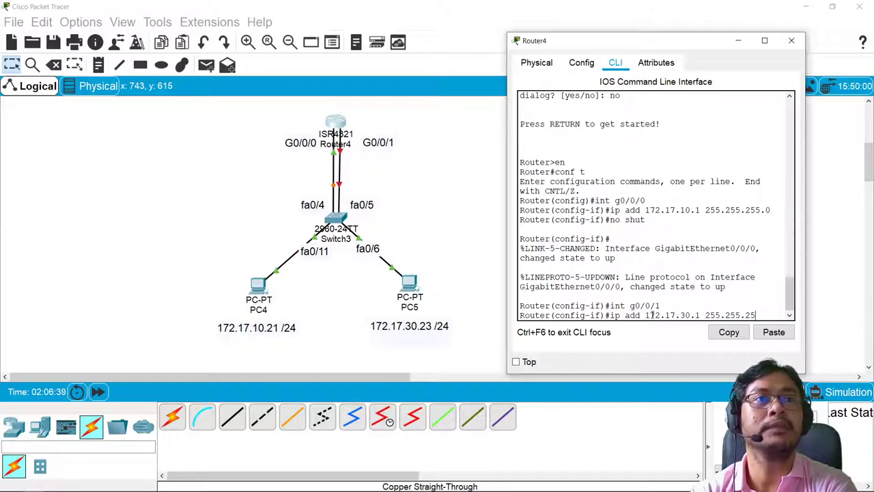
type("5.0")
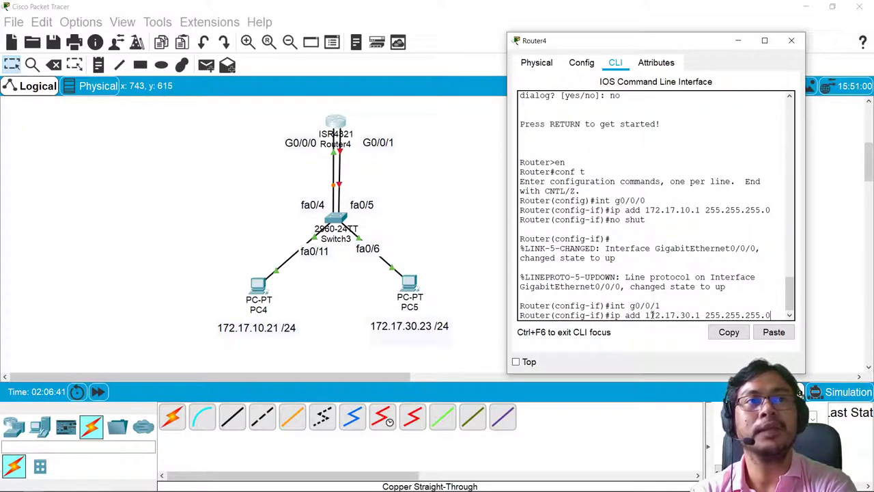
key("Return")
type("no shut")
key("Return")
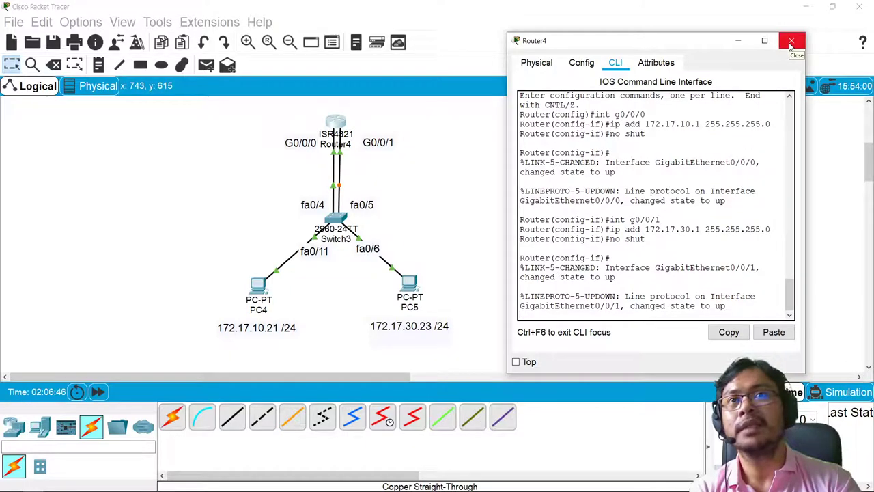
Close Router4's console, widen the right panel, and view PC4's 172.17.10.21/24 summary with gateway 172.17.10.1
left_click(791, 42)
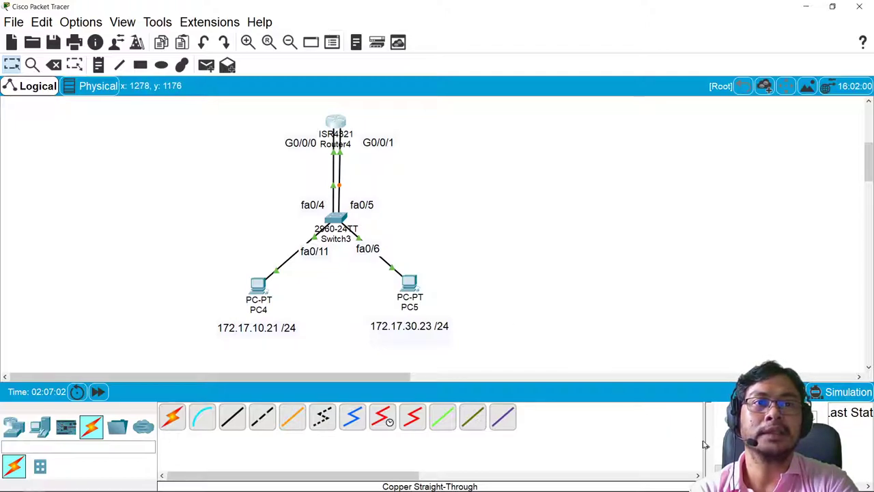
left_click_drag(705, 441, 611, 425)
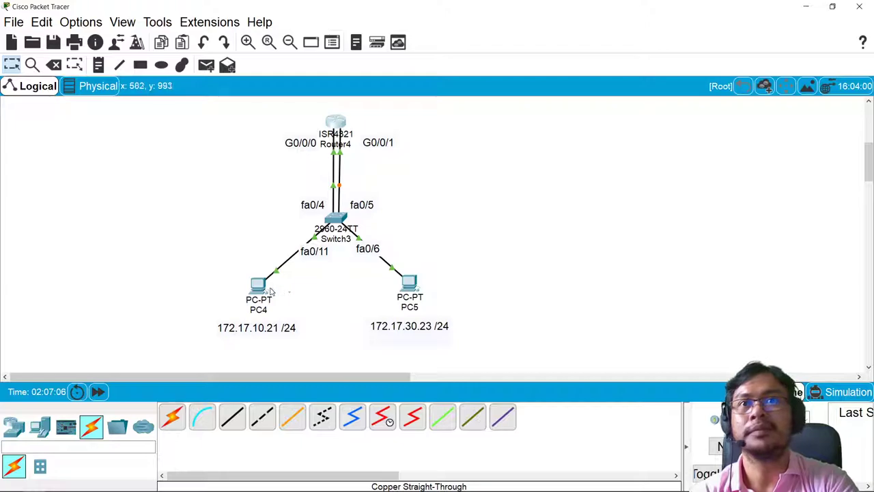
mouse_move(260, 288)
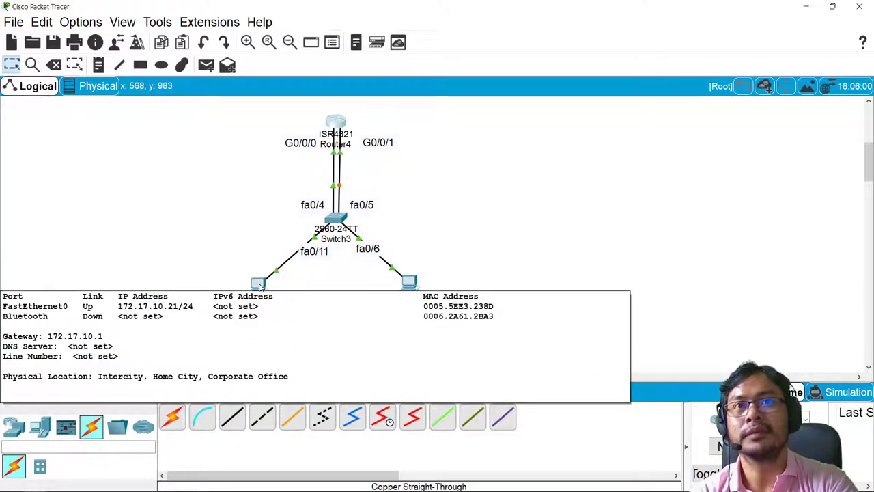
From PC4's Command Prompt, ping PC5 at 172.17.30.23 twice and confirm replies arrive
left_click(258, 284)
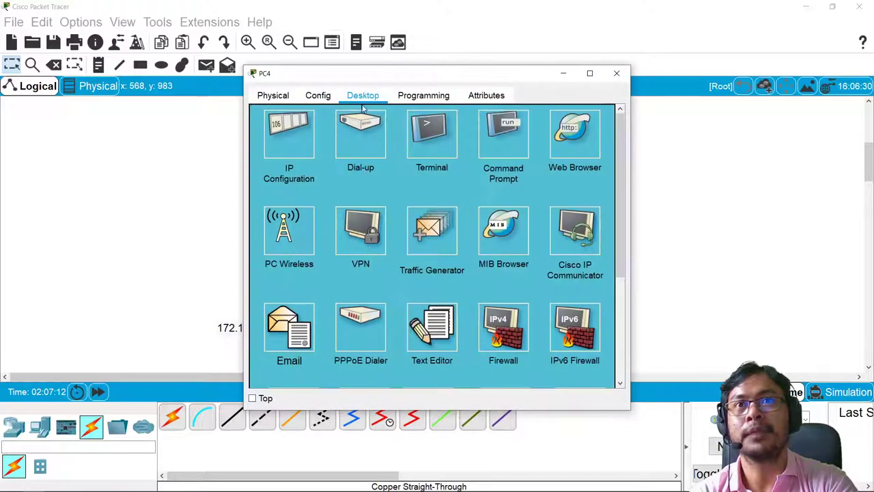
left_click_drag(383, 78, 600, 69)
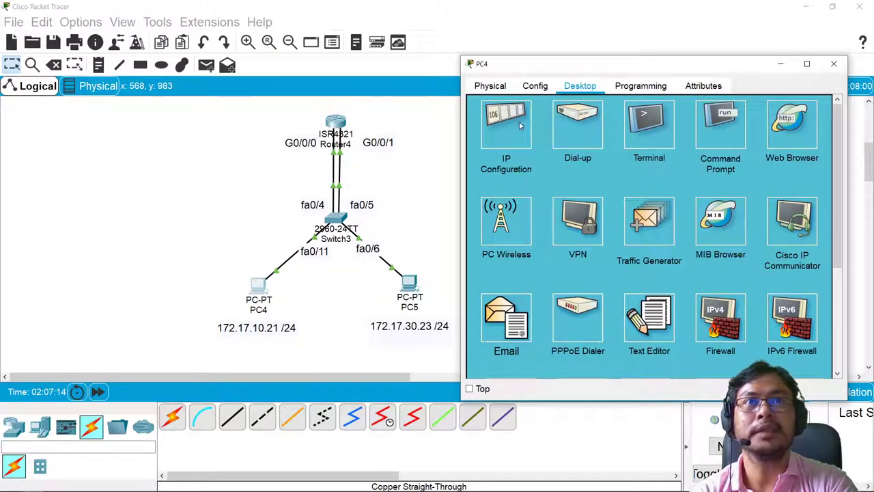
left_click(719, 124)
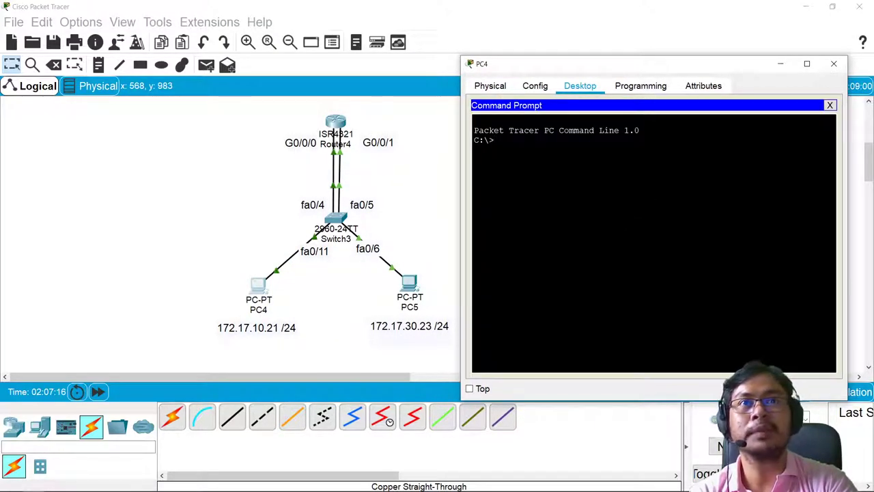
type("ping 172.")
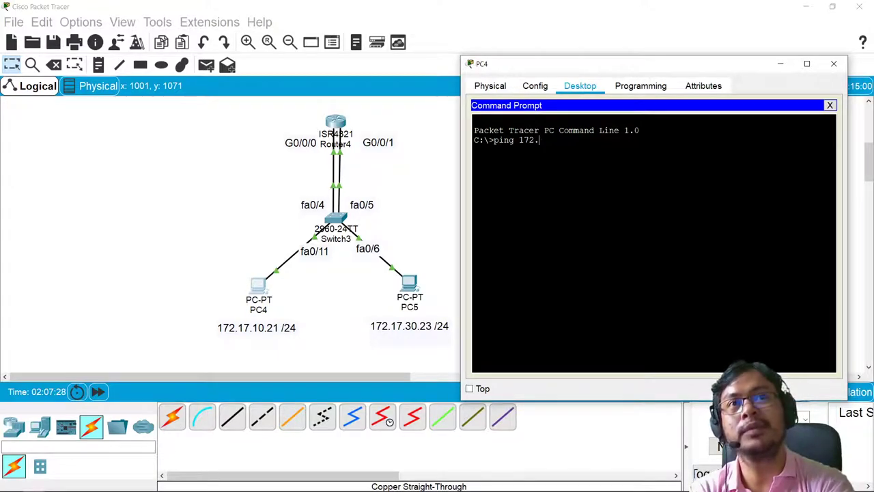
type("17.")
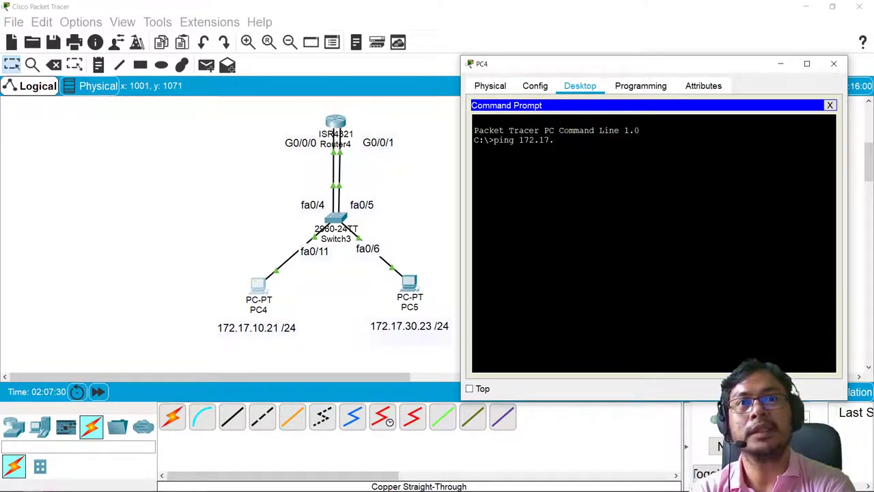
type("30.23")
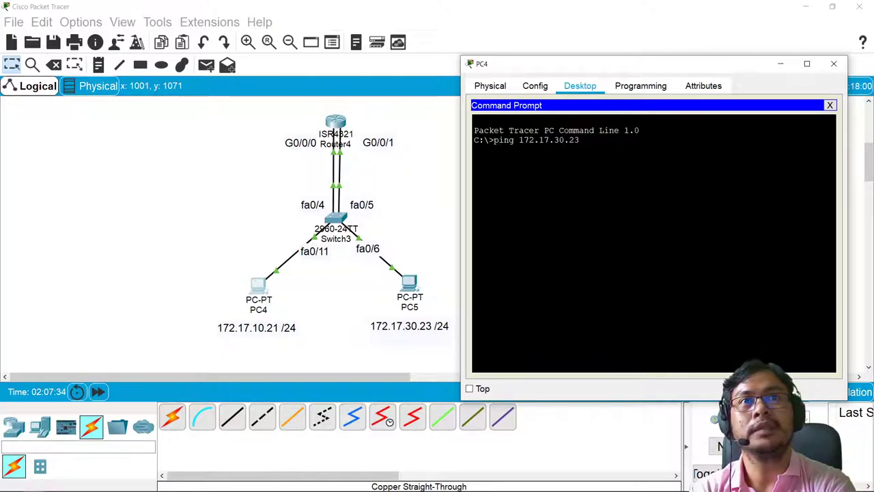
key("Return")
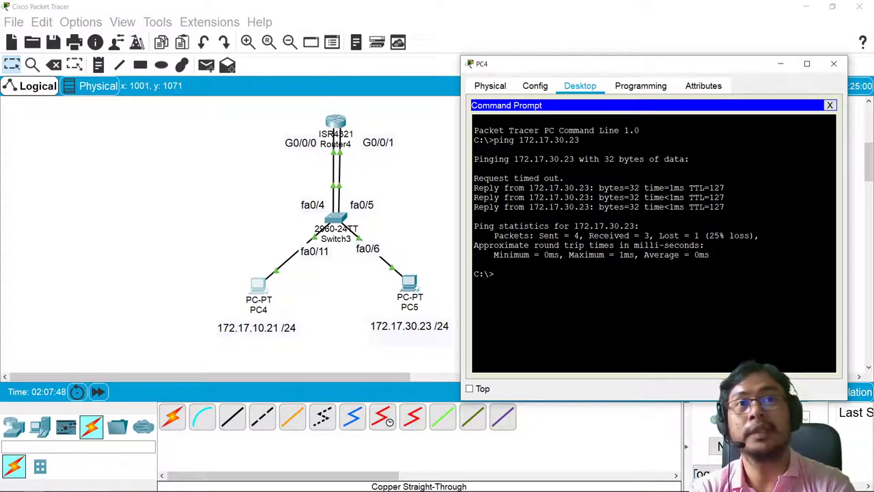
key("Up")
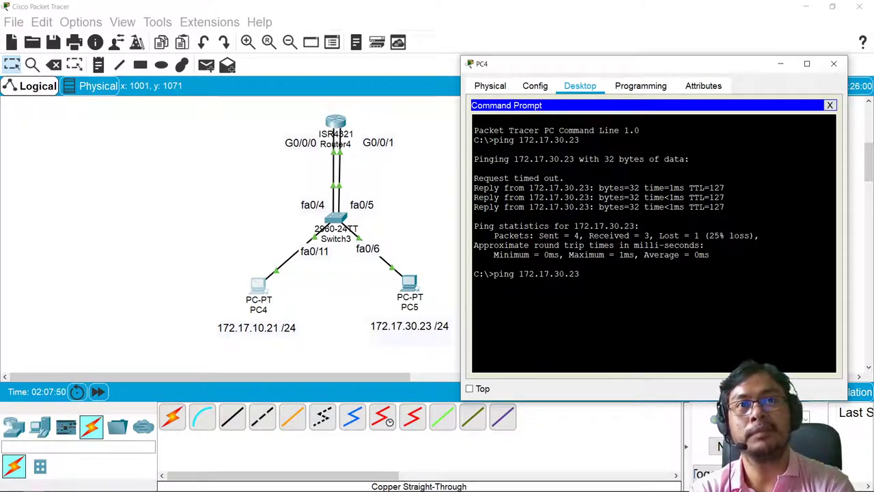
key("Return")
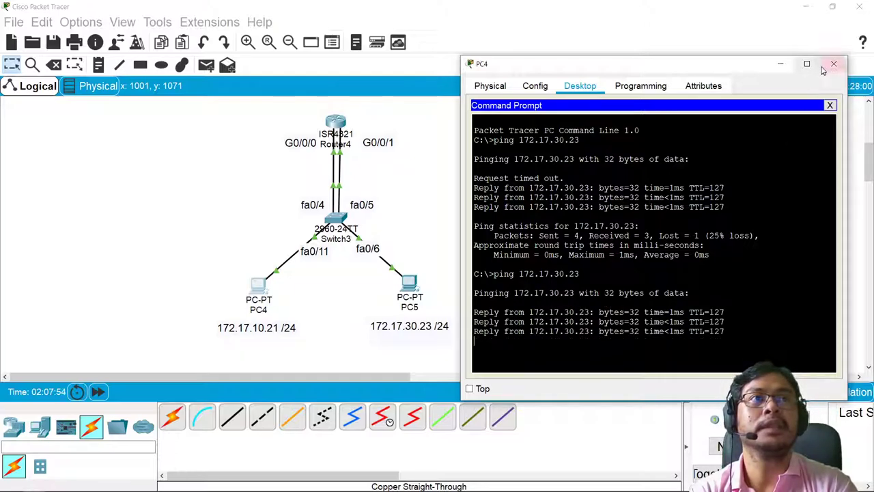
Close PC4's window and open PC5's window, moved aside to keep the topology visible
left_click(832, 66)
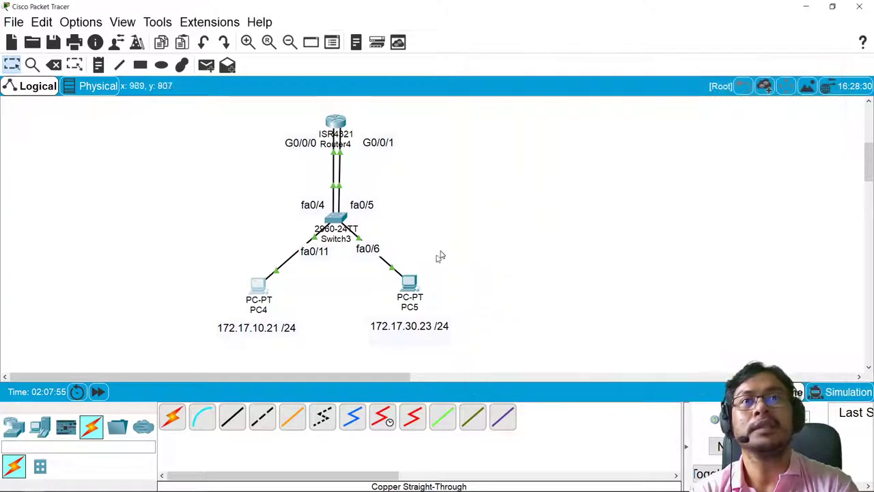
left_click(410, 282)
left_click_drag(494, 80, 726, 61)
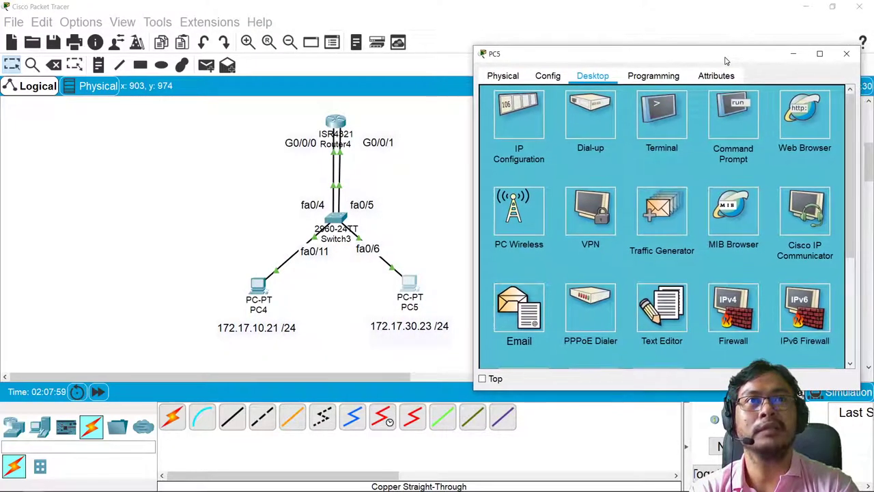
From PC5's command prompt, run 'ping 172.17.10.21' to reach PC4 across VLANs
left_click(727, 130)
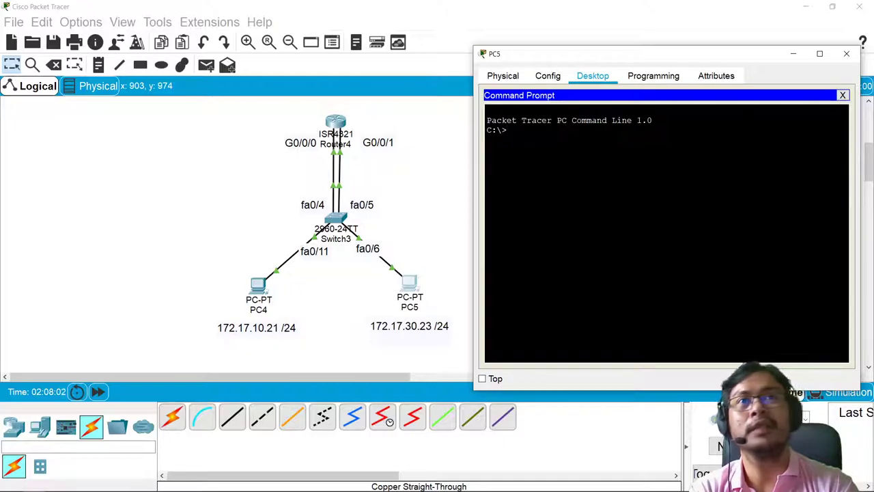
type("ping ")
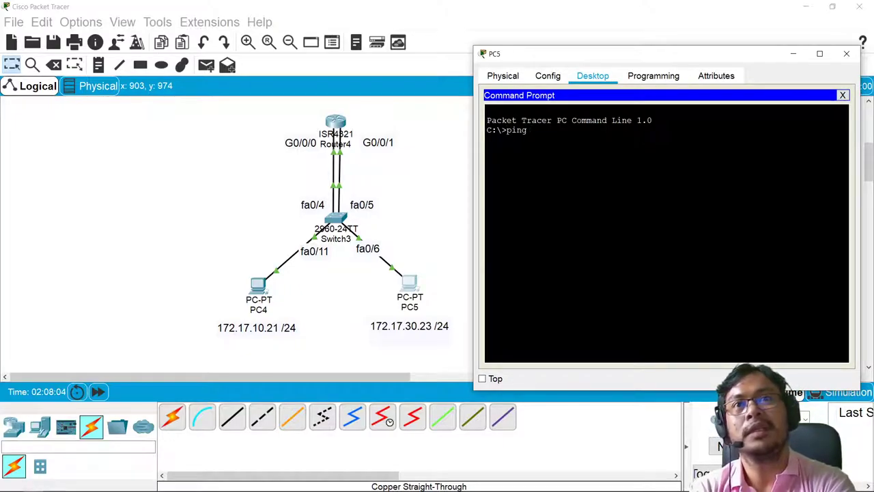
type("172")
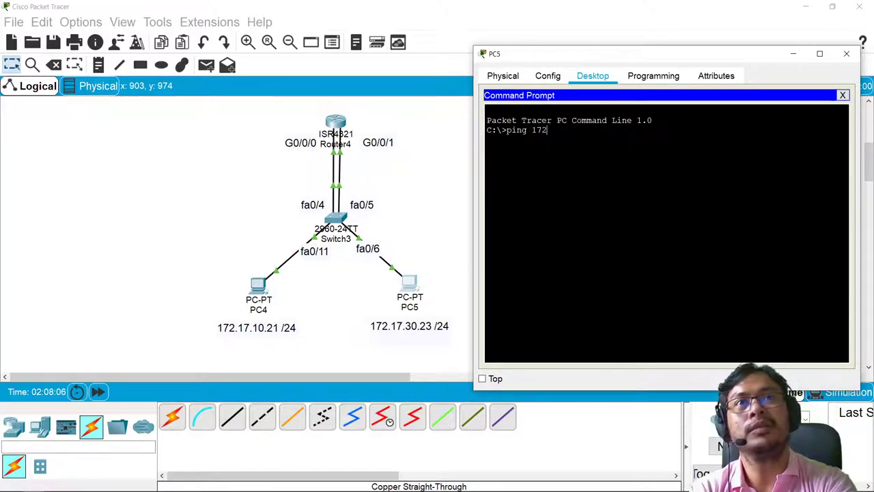
type(".1")
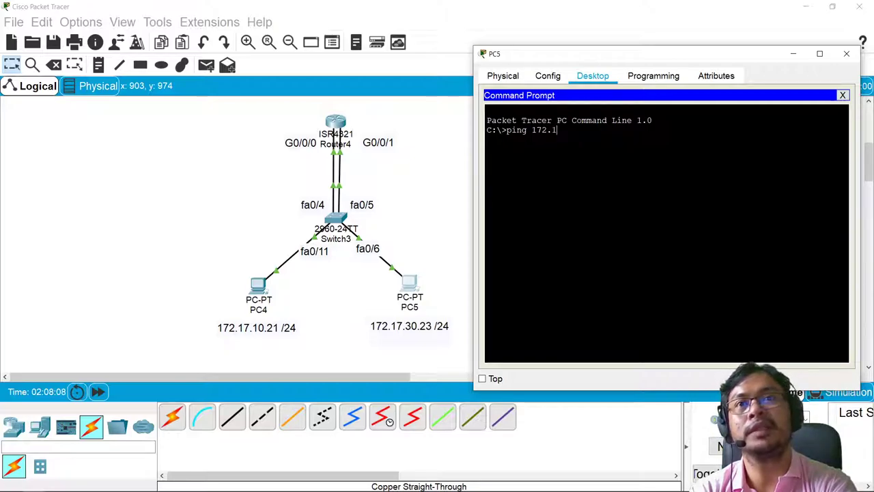
type("7.10.21")
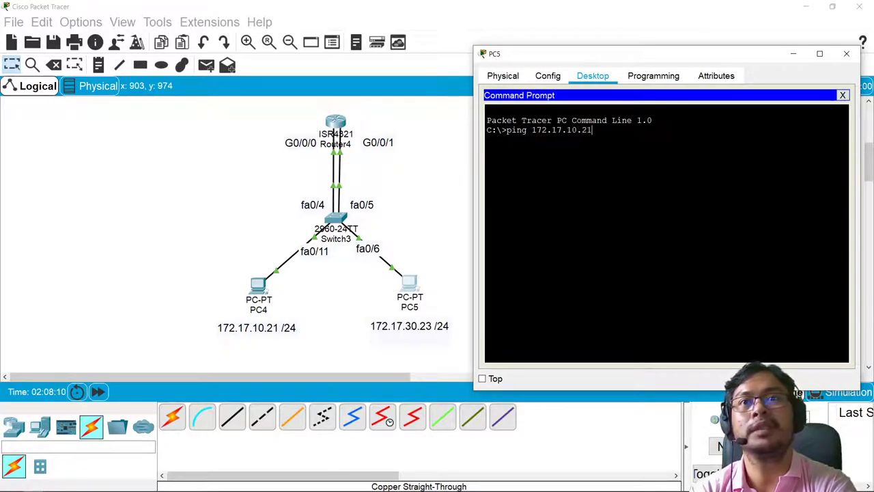
key("Return")
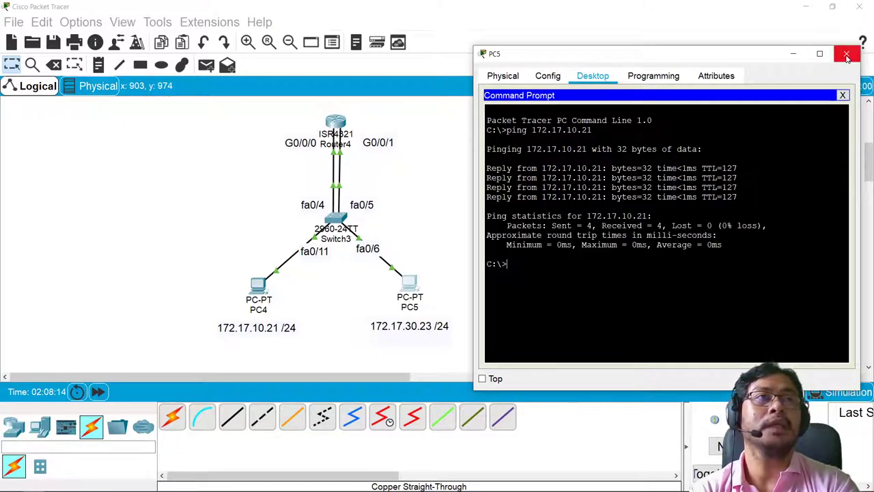
Close PC5's window to return to the full network topology
left_click(846, 55)
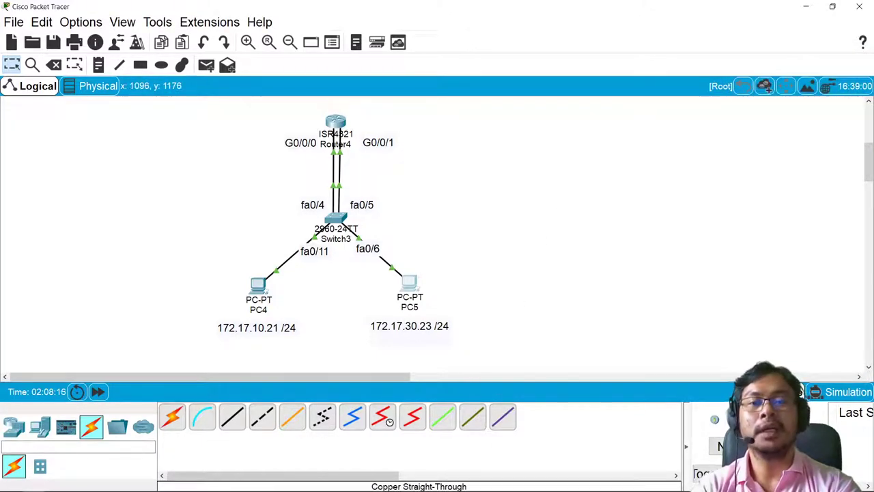